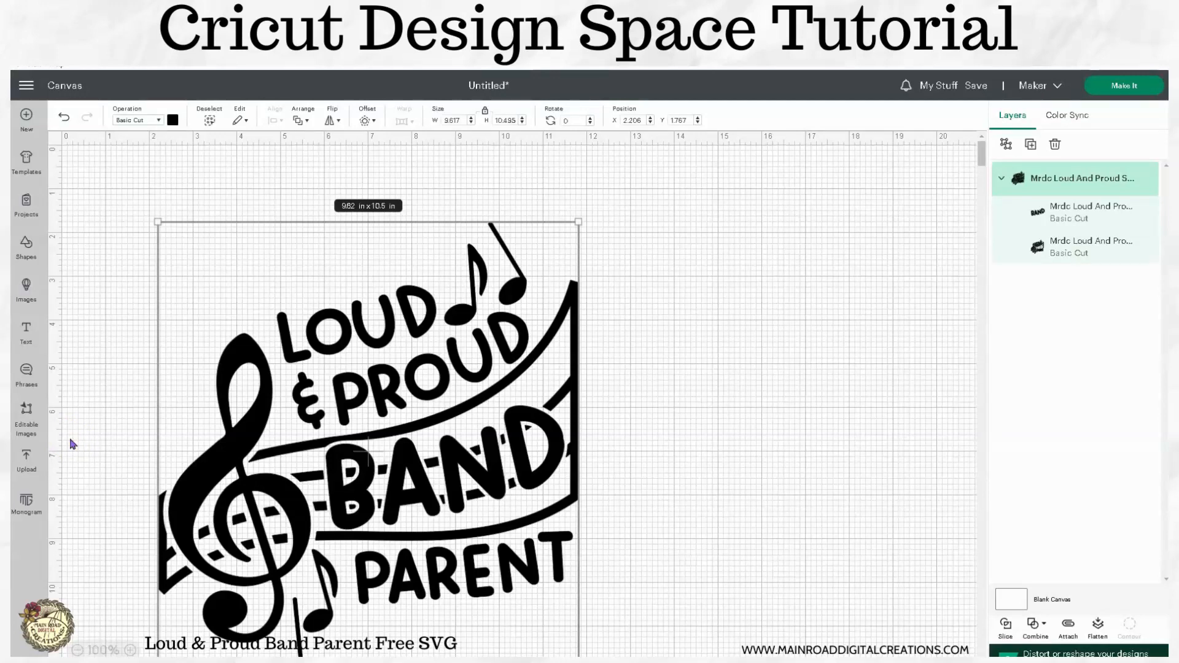
Step: Shrink the whole design to 7.28 x 7.94 in
left_click(763, 446)
left_click(457, 373)
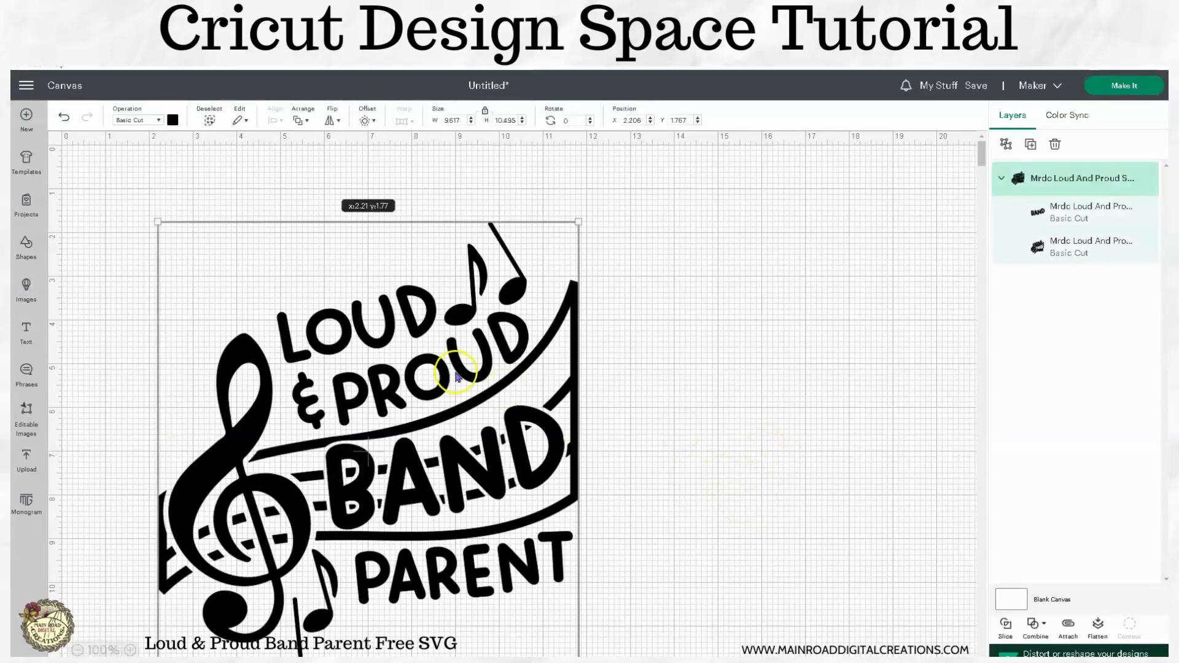
left_click_drag(577, 221, 470, 337)
left_click_drag(329, 408, 686, 285)
Step: Duplicate the design and place the copy beside the original
left_click(1030, 143)
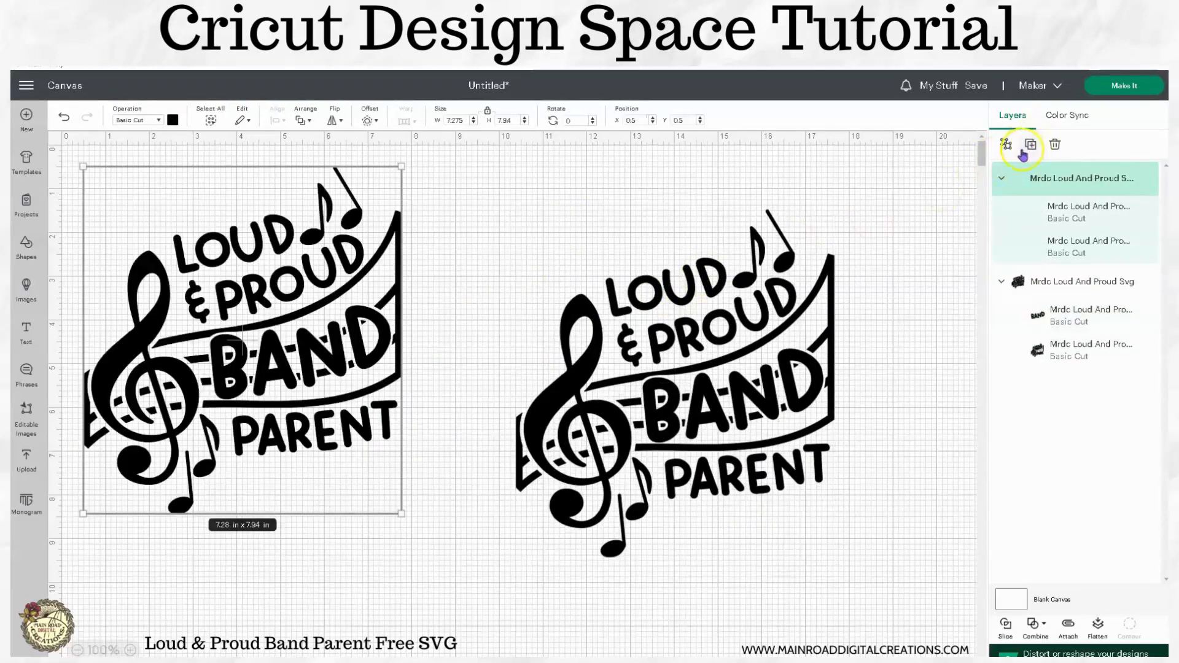
left_click_drag(336, 359, 361, 382)
left_click_drag(657, 421, 646, 379)
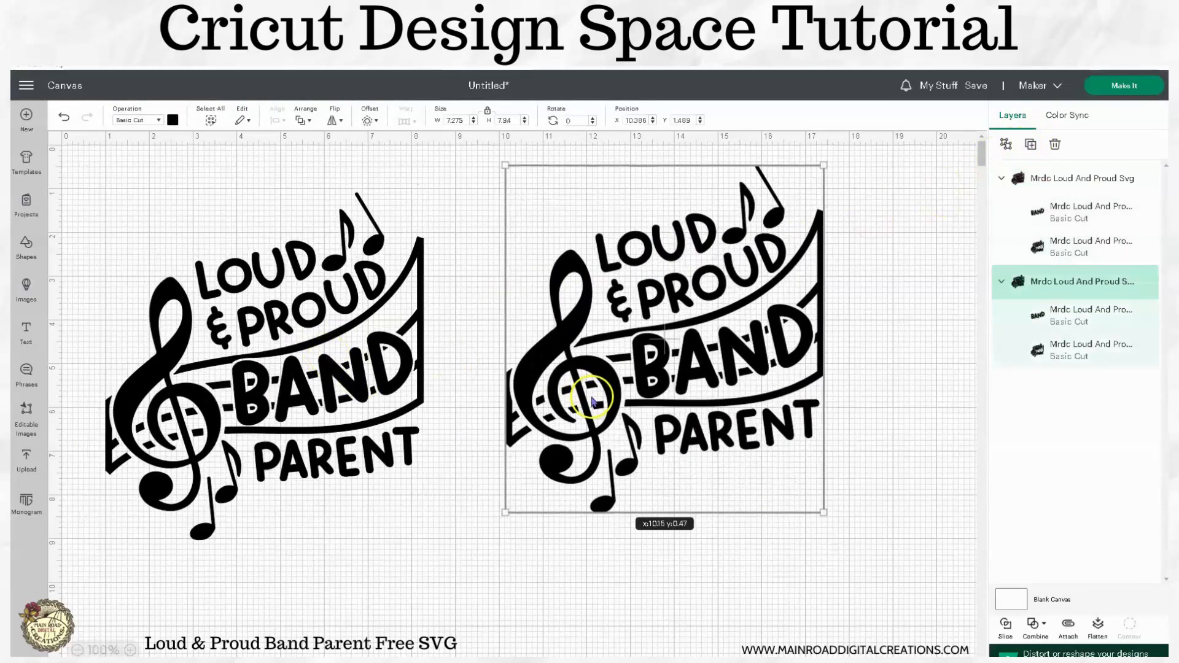
Step: Ungroup the right copy and make its BAND orange
left_click(1005, 143)
left_click(918, 381)
left_click(800, 358)
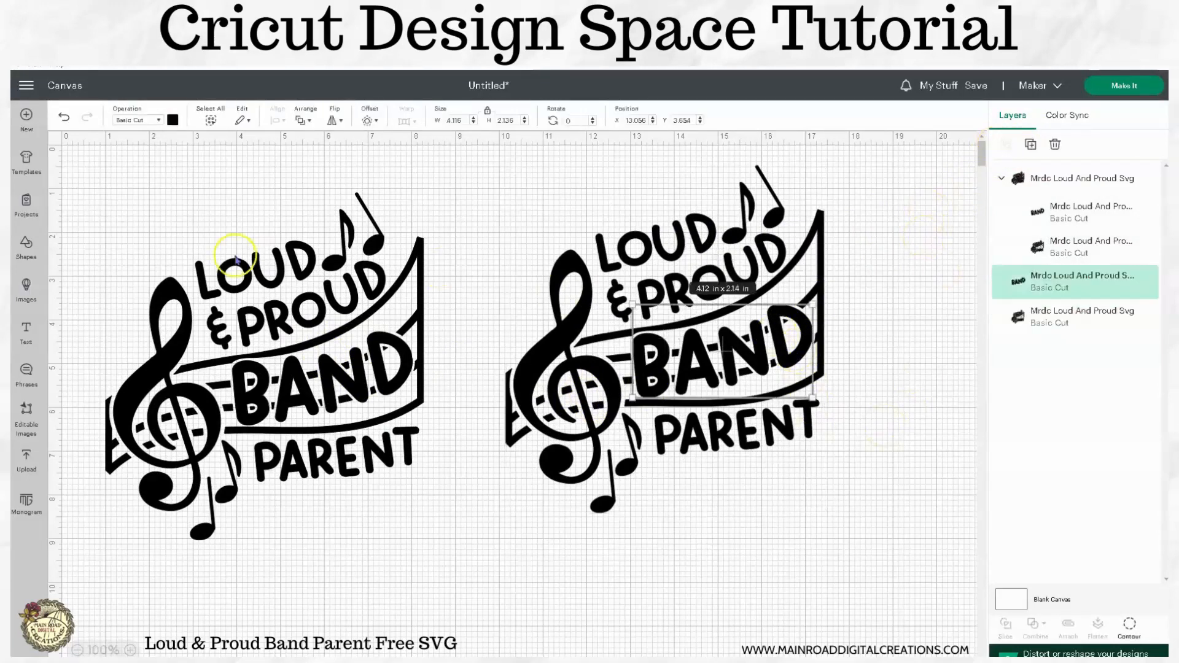
left_click(172, 121)
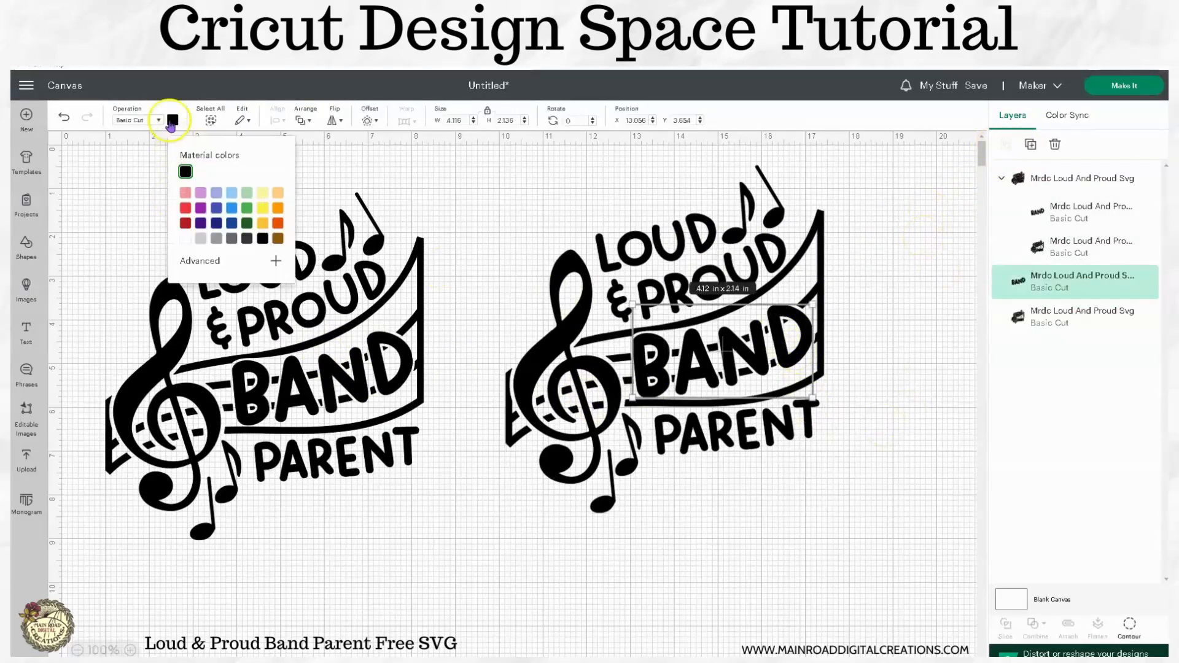
left_click(275, 210)
left_click(840, 521)
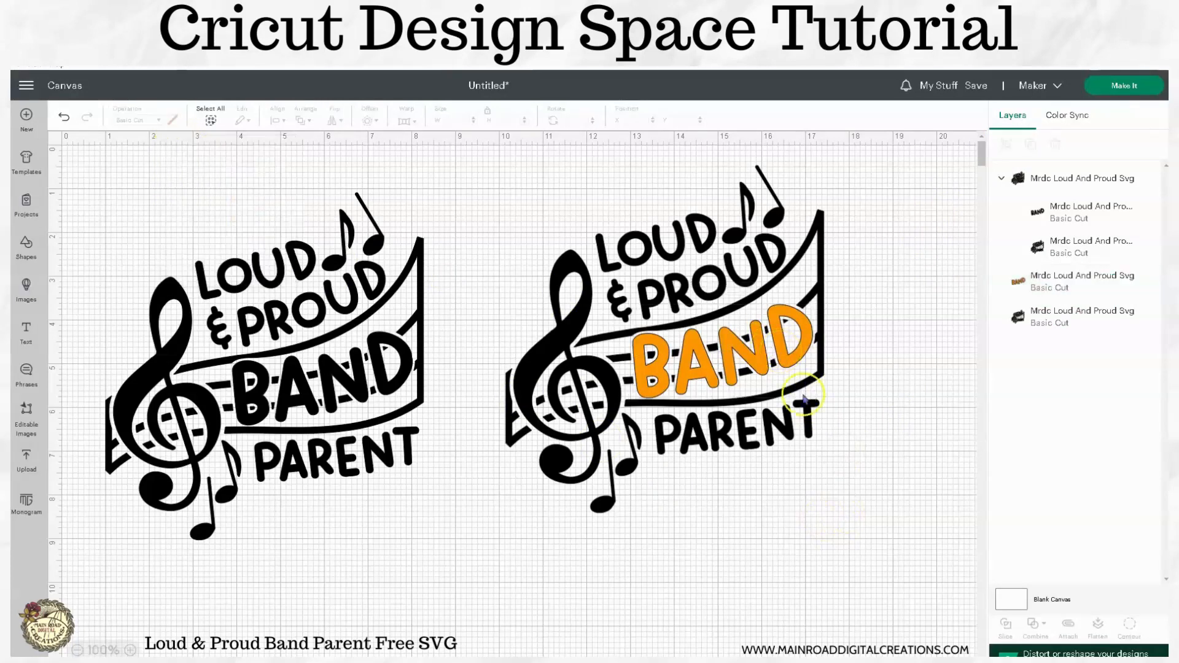
left_click_drag(844, 472, 714, 215)
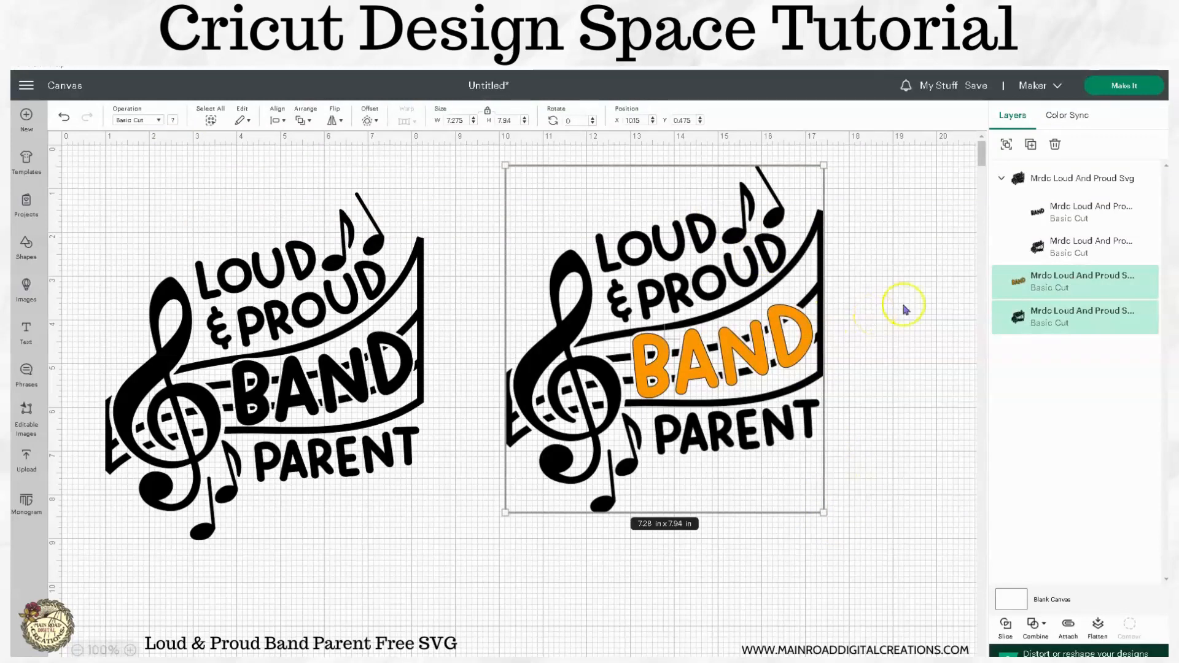
Step: Ungroup the left black design into separate layers and select its BAND word
left_click(1038, 326)
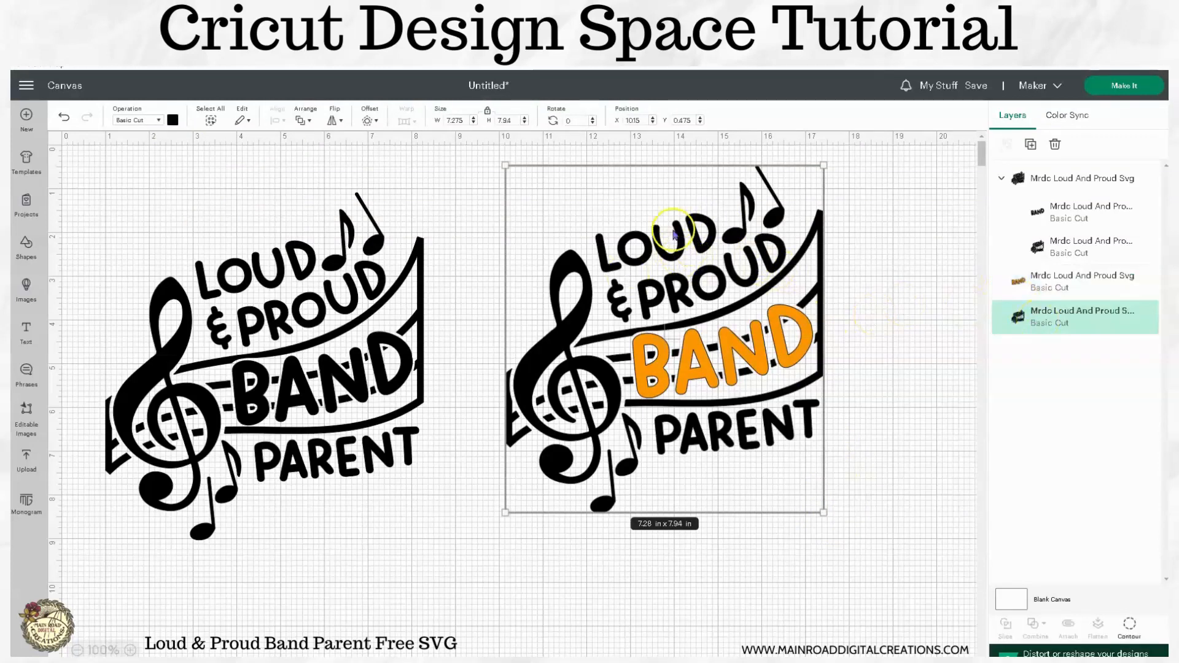
left_click(915, 336)
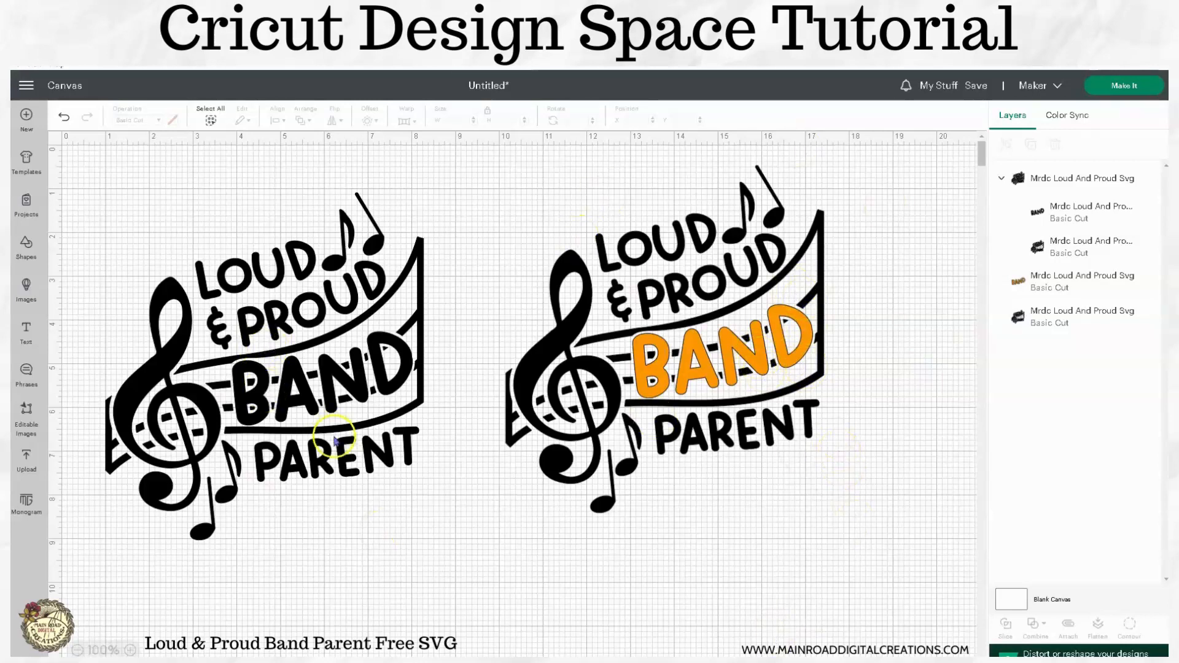
left_click(328, 410)
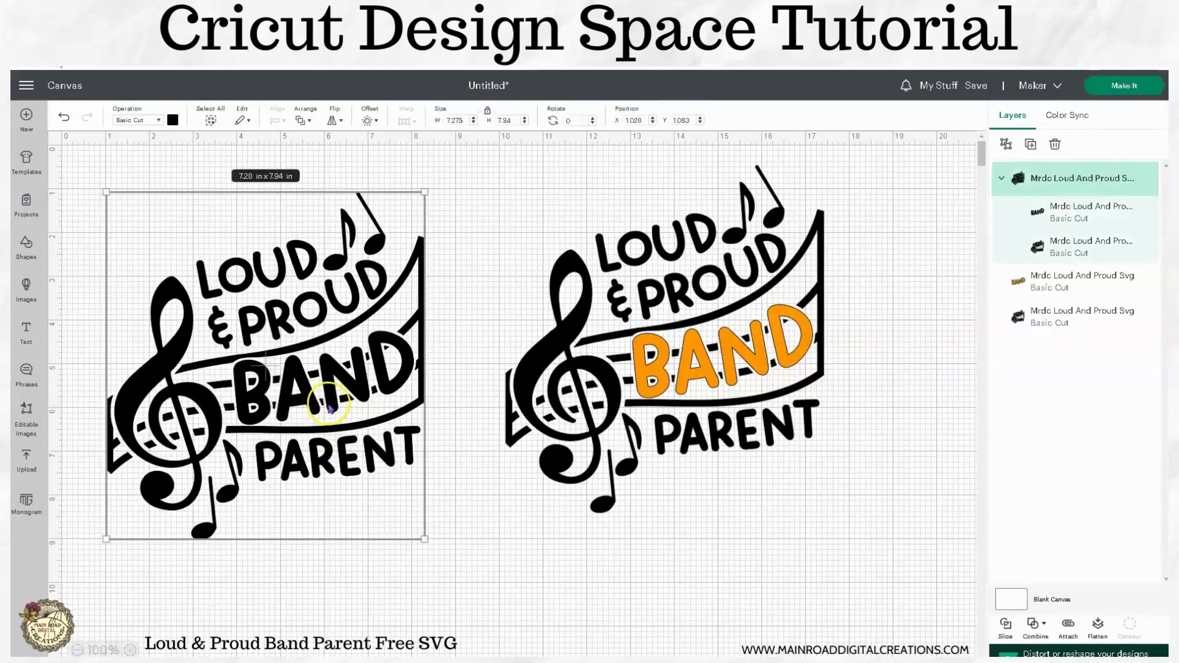
left_click(524, 509)
left_click(363, 442)
left_click(1005, 144)
left_click(876, 445)
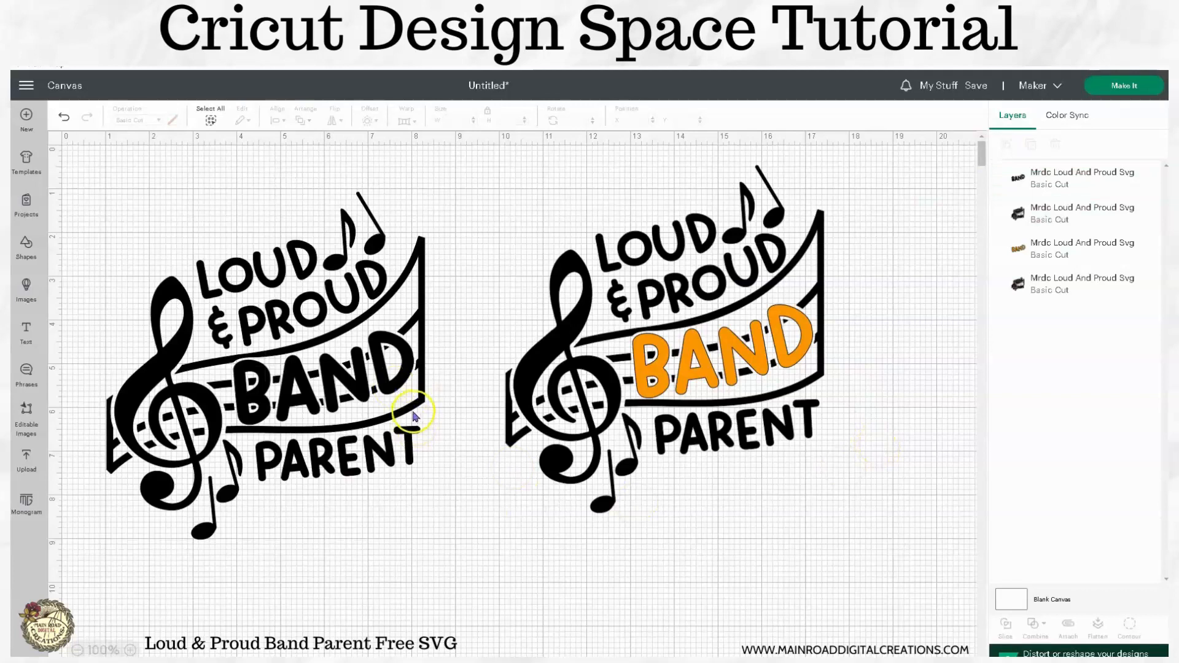
left_click(414, 412)
Step: Bring up Hide Contour for the left design's black base layer
left_click(1129, 623)
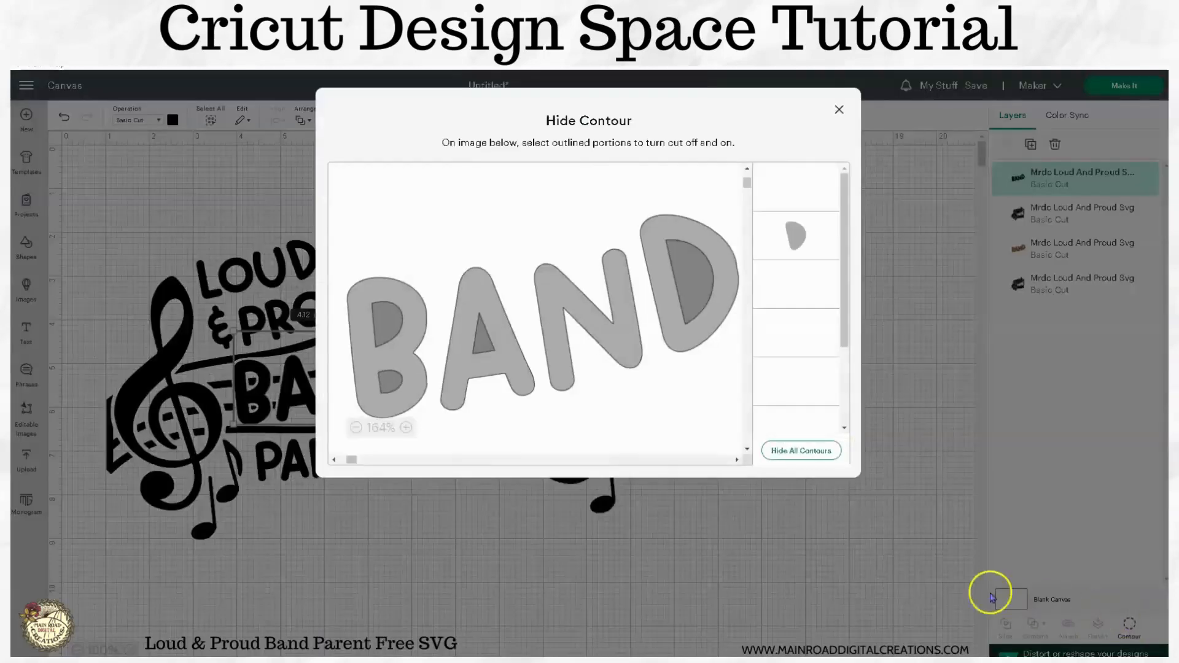
left_click(832, 574)
left_click(296, 257)
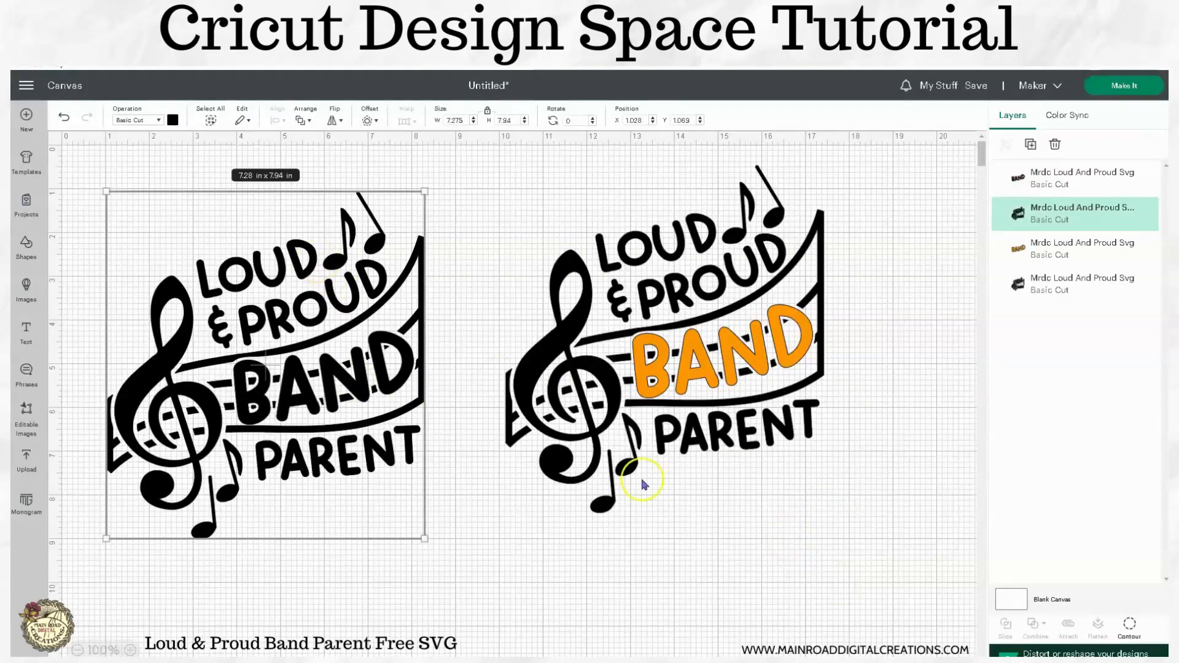
left_click(1129, 625)
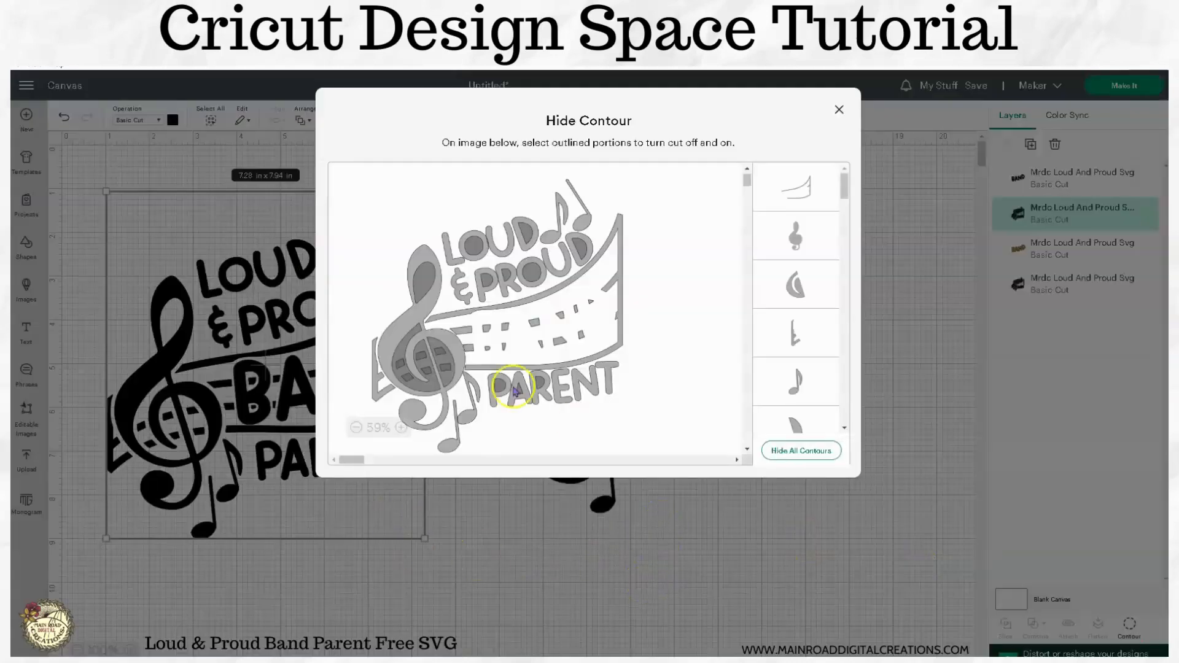
Step: Hide the treble clef outline and its inner pieces on the black base layer
left_click(393, 340)
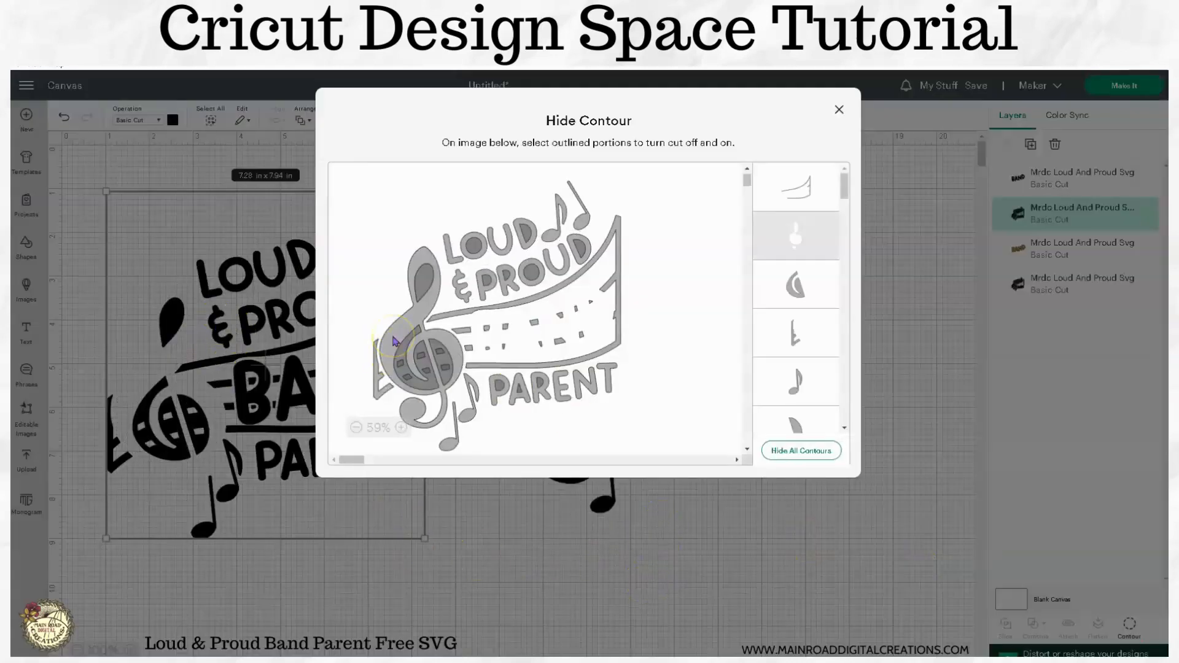
left_click(443, 363)
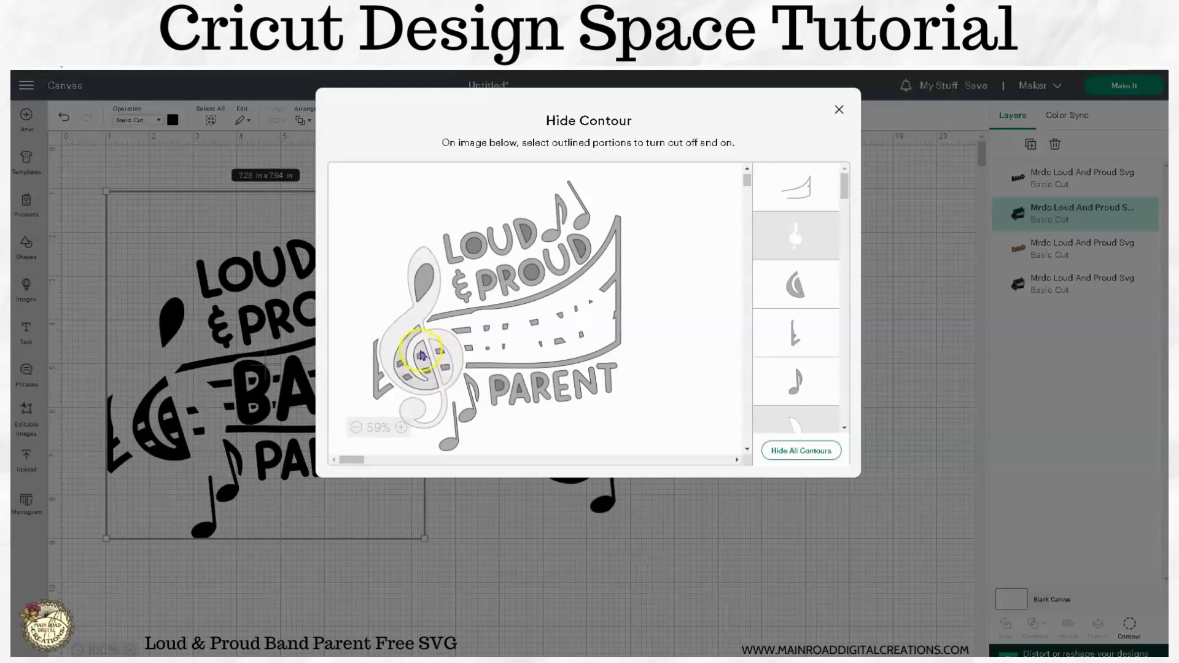
left_click(421, 355)
left_click(428, 367)
left_click(443, 369)
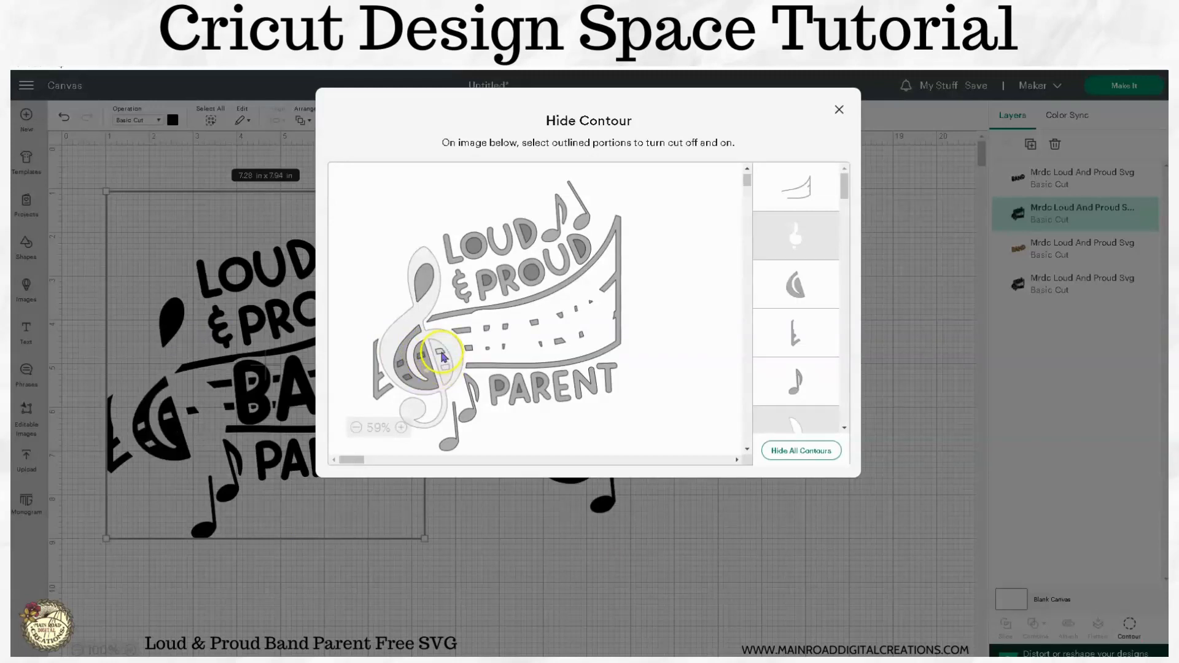
left_click(423, 359)
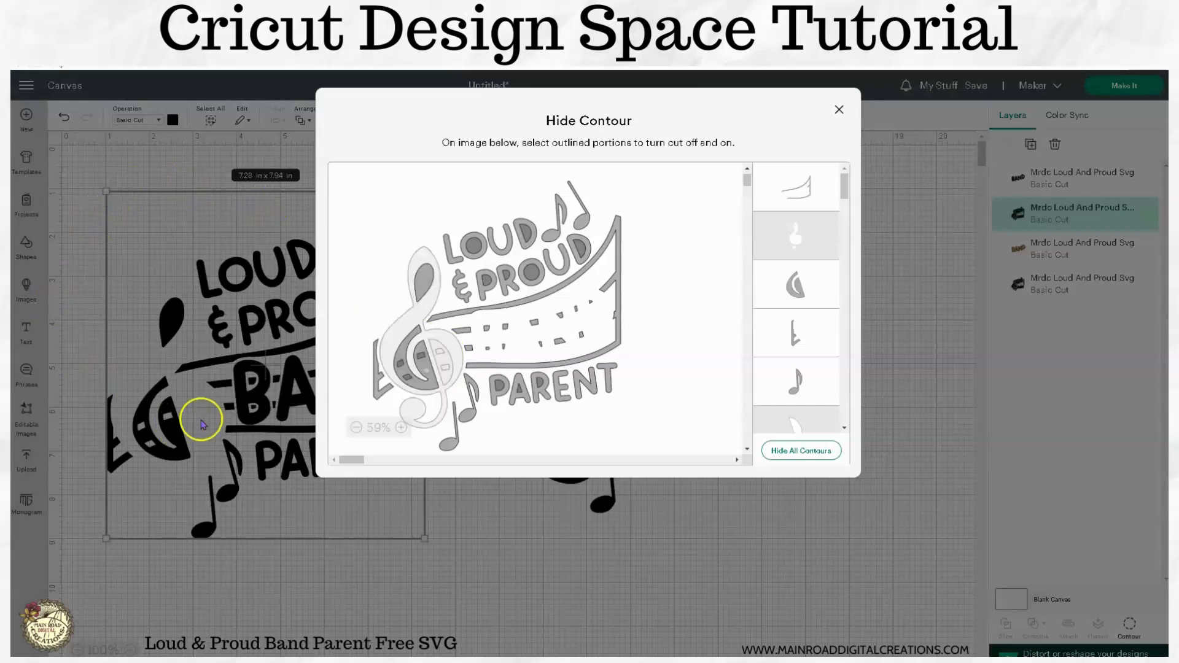
Step: Hide the clef's teardrop, crescent and bowl pieces, then return to the canvas
left_click(421, 285)
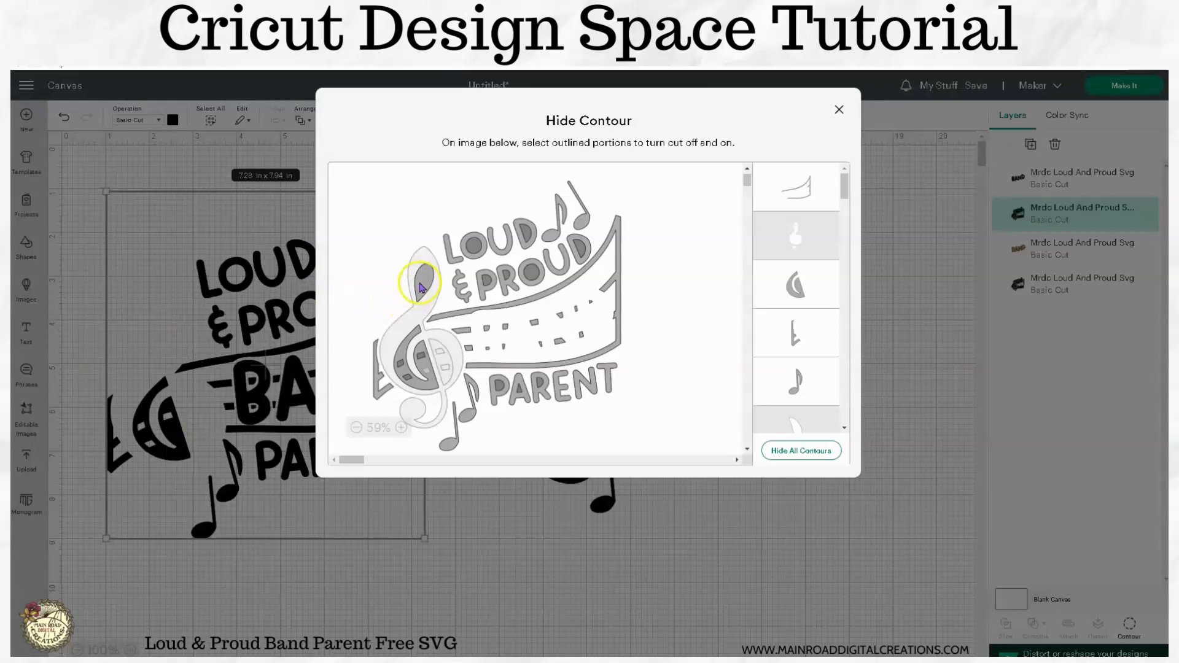
left_click(407, 348)
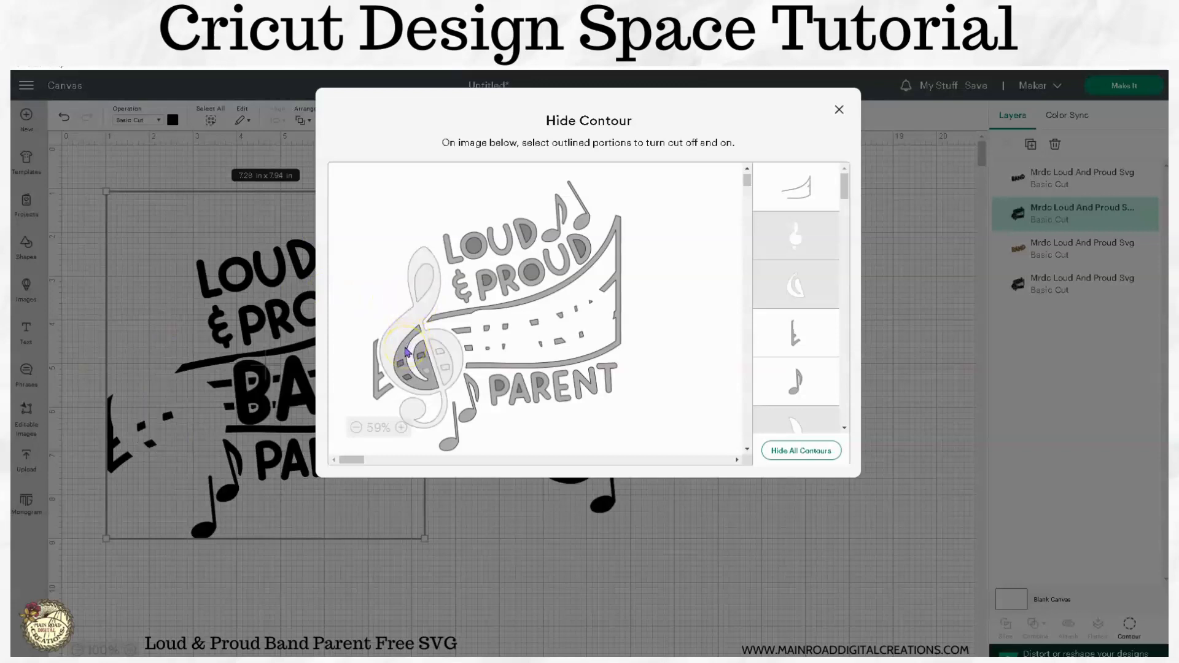
left_click(433, 387)
left_click(400, 369)
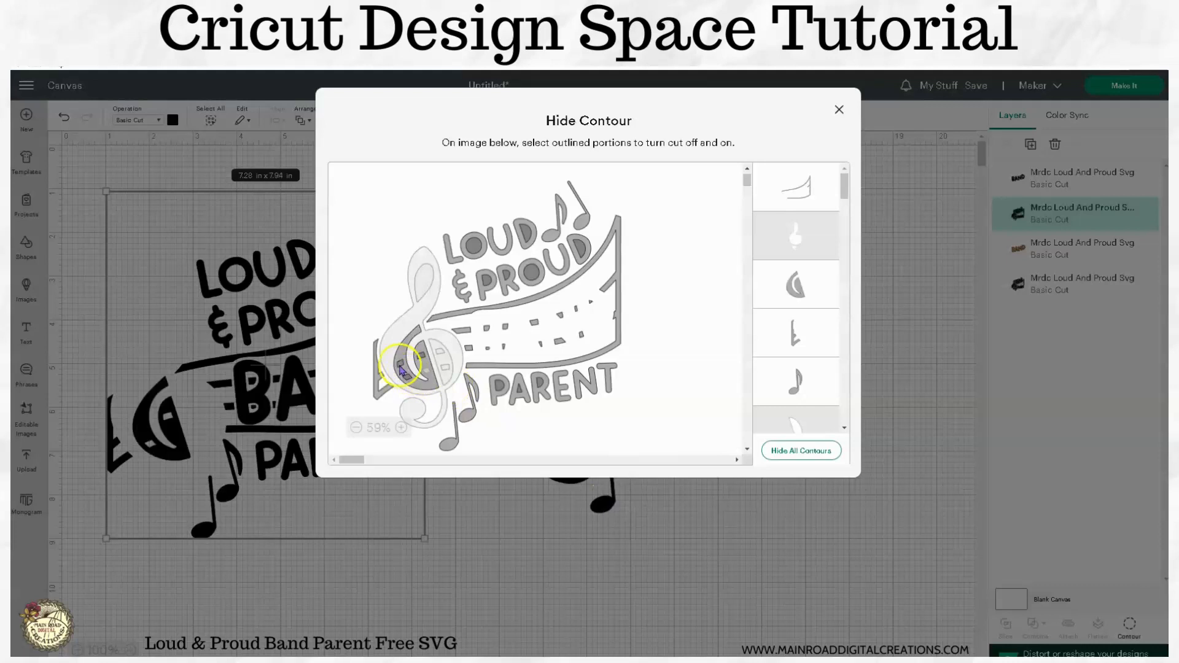
left_click(422, 370)
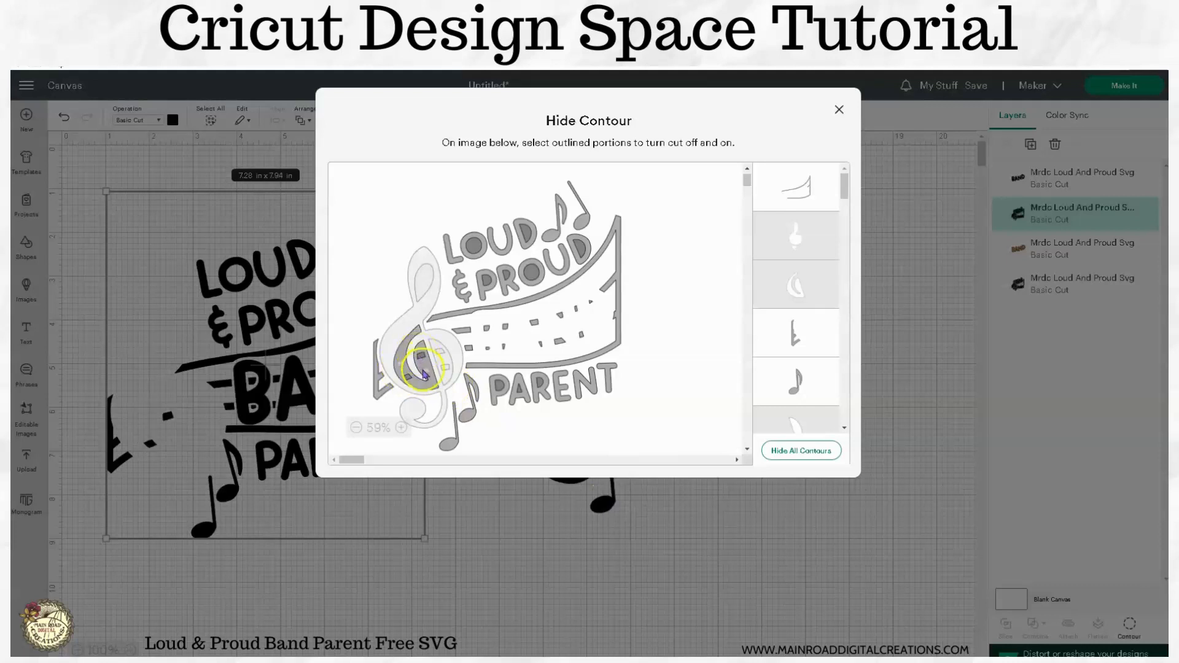
left_click(408, 379)
left_click(422, 359)
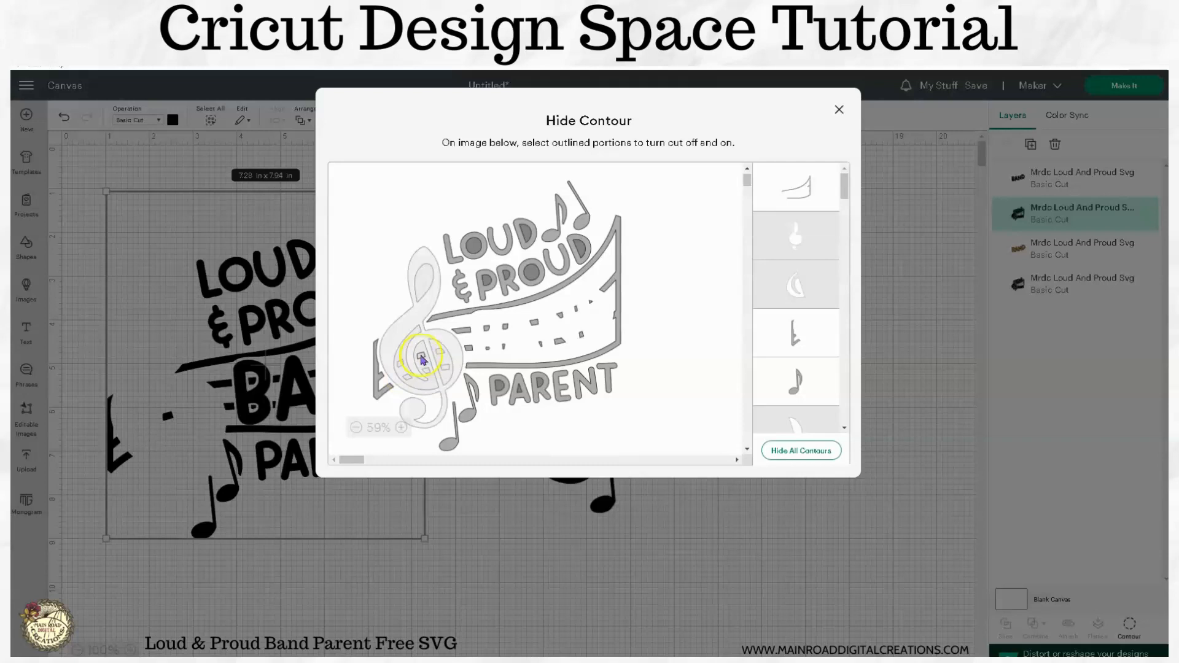
left_click(824, 537)
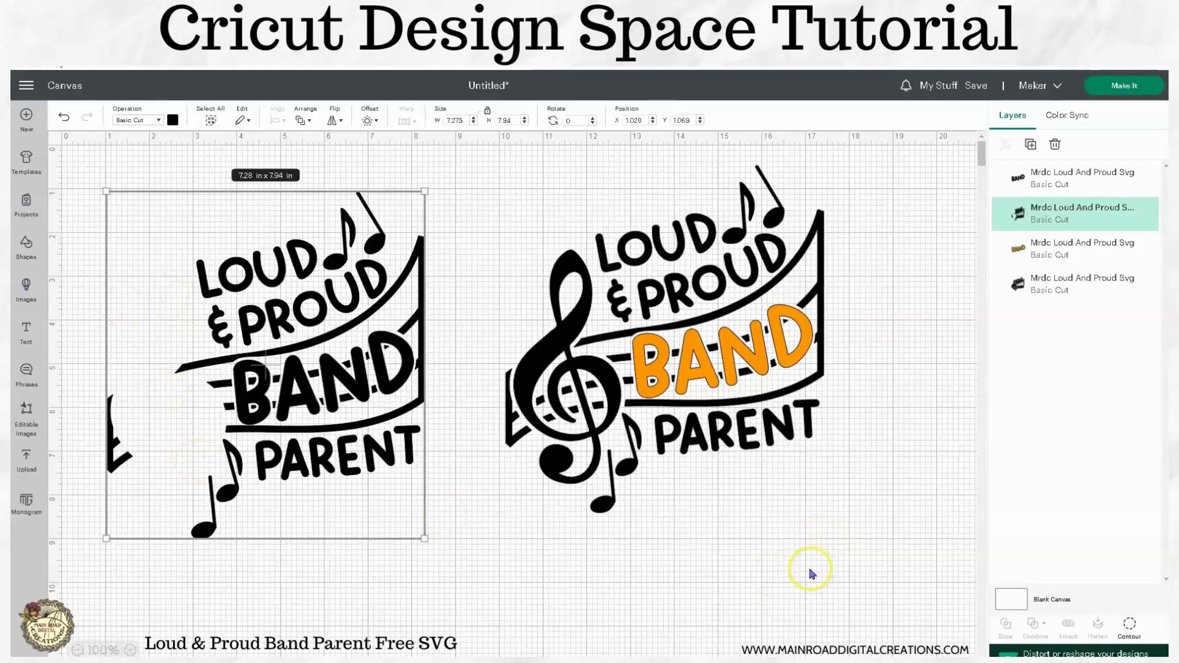
Step: Duplicate the orange-BAND design and move the copy below the others
left_click_drag(811, 574, 505, 195)
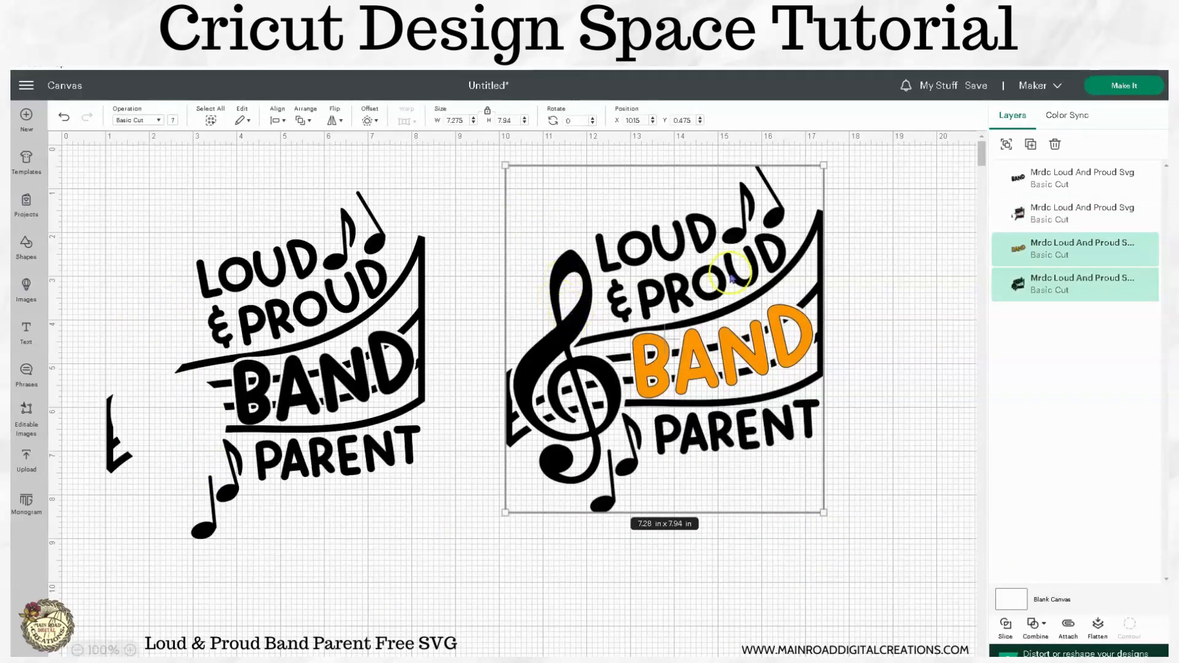
left_click_drag(575, 313, 405, 571)
scroll(683, 498, "down", 3)
left_click_drag(411, 389, 333, 462)
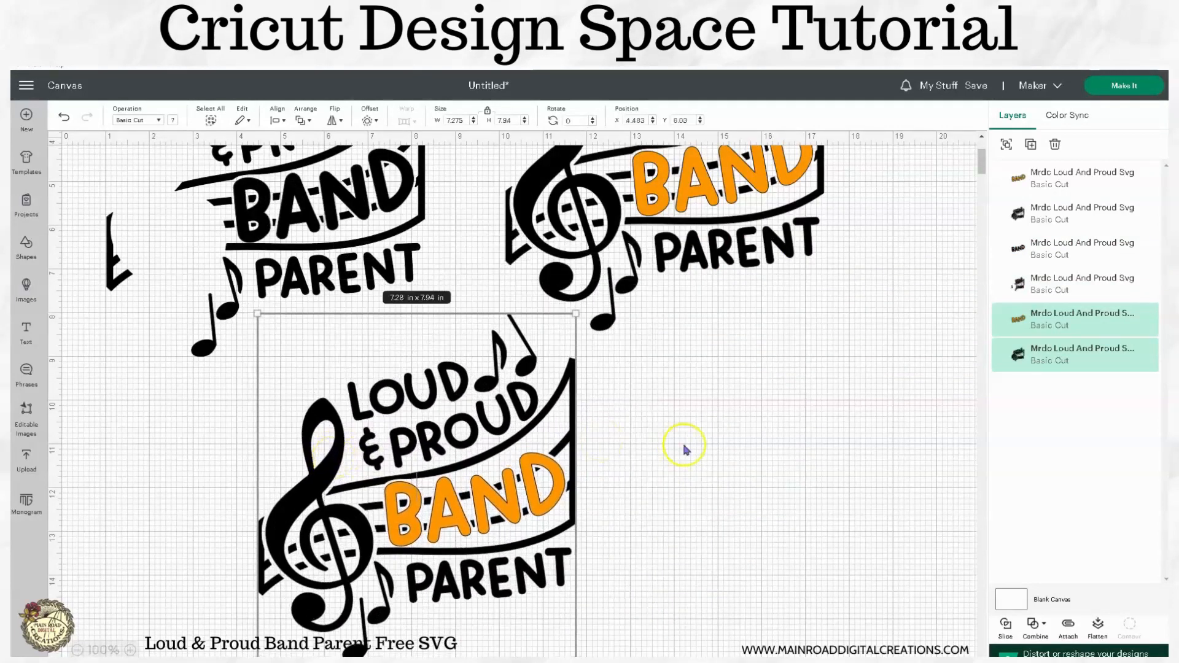
scroll(684, 450, "down", 1)
Step: Select the lower copy and bring up its Hide Contour view
left_click(684, 451)
scroll(534, 540, "down", 1)
left_click(489, 455)
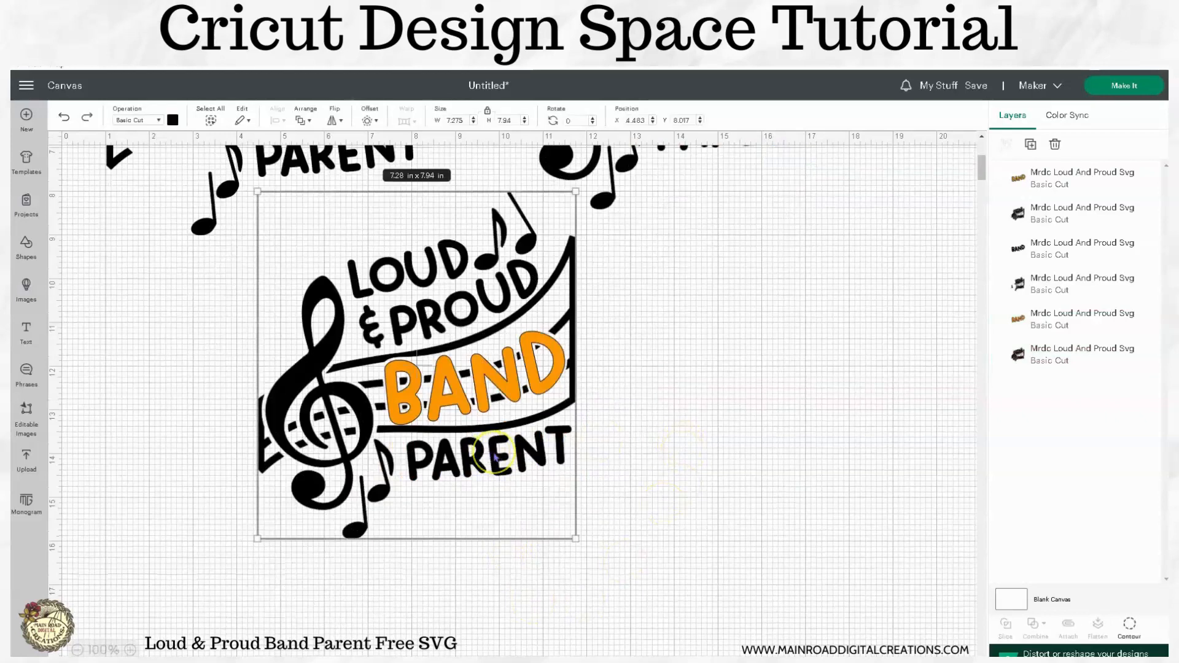
left_click(1129, 625)
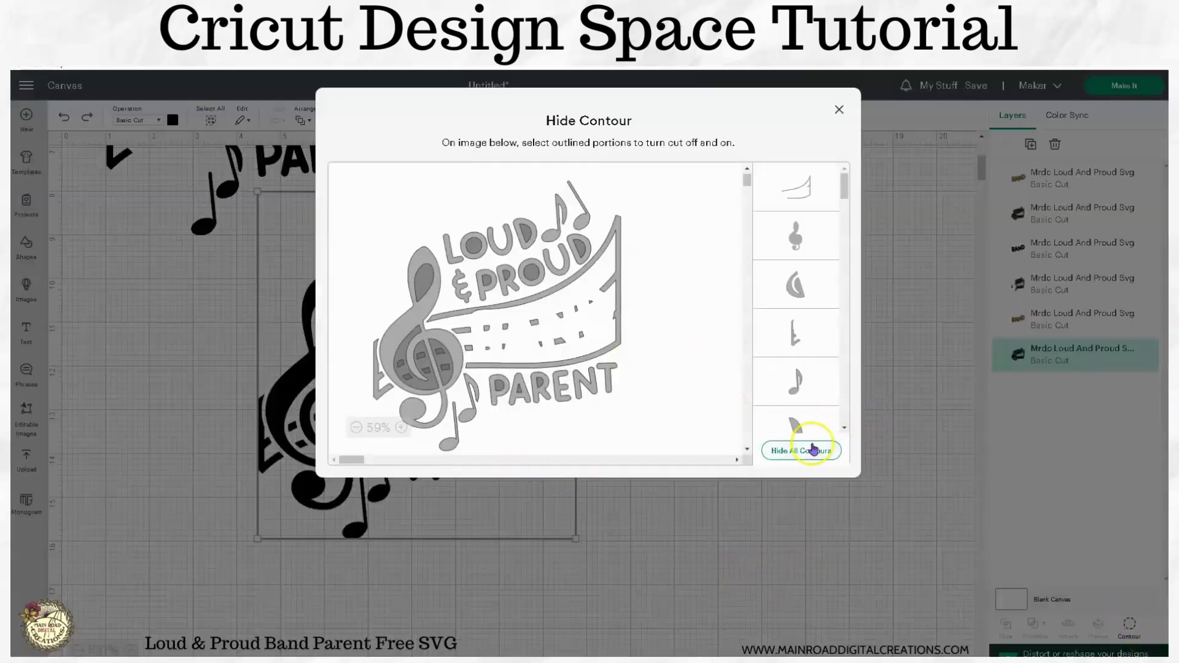
Step: Hide all contours on the third copy, then restore only the treble clef pieces
left_click(808, 451)
left_click(399, 342)
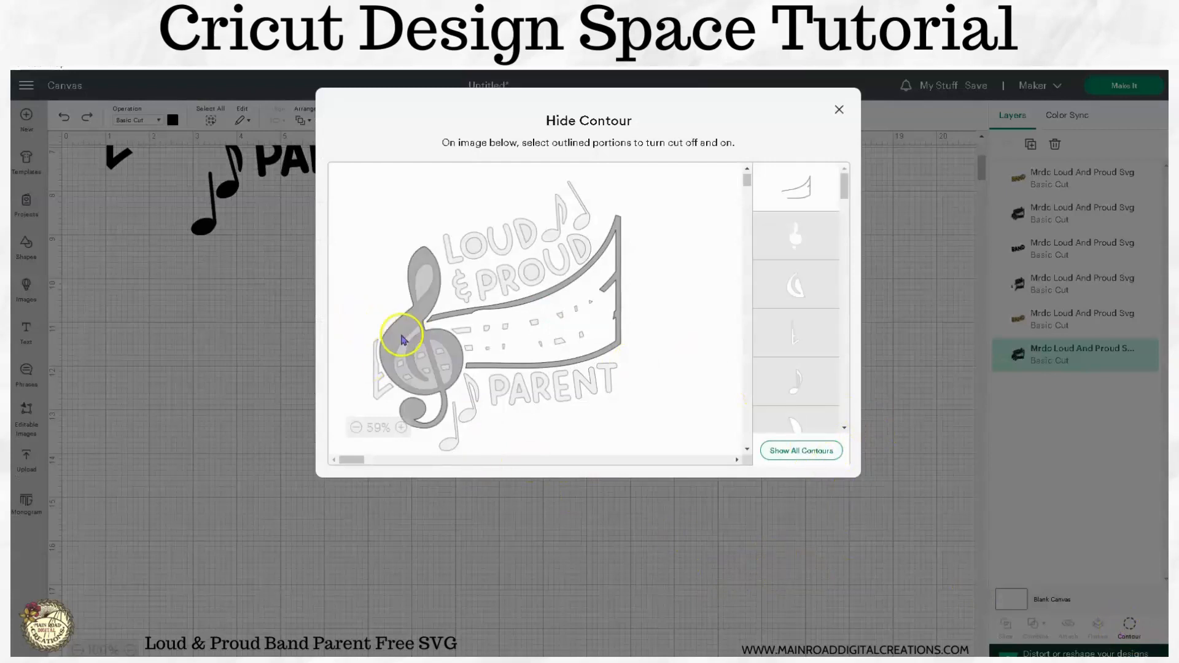
left_click(402, 361)
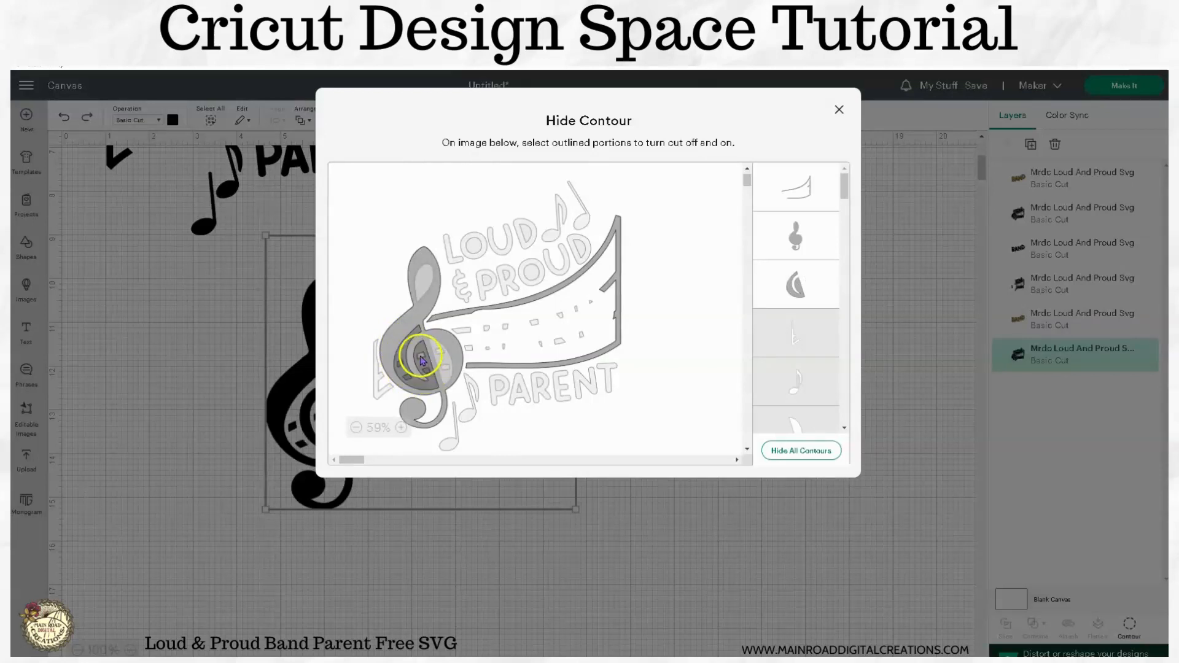
left_click(494, 312)
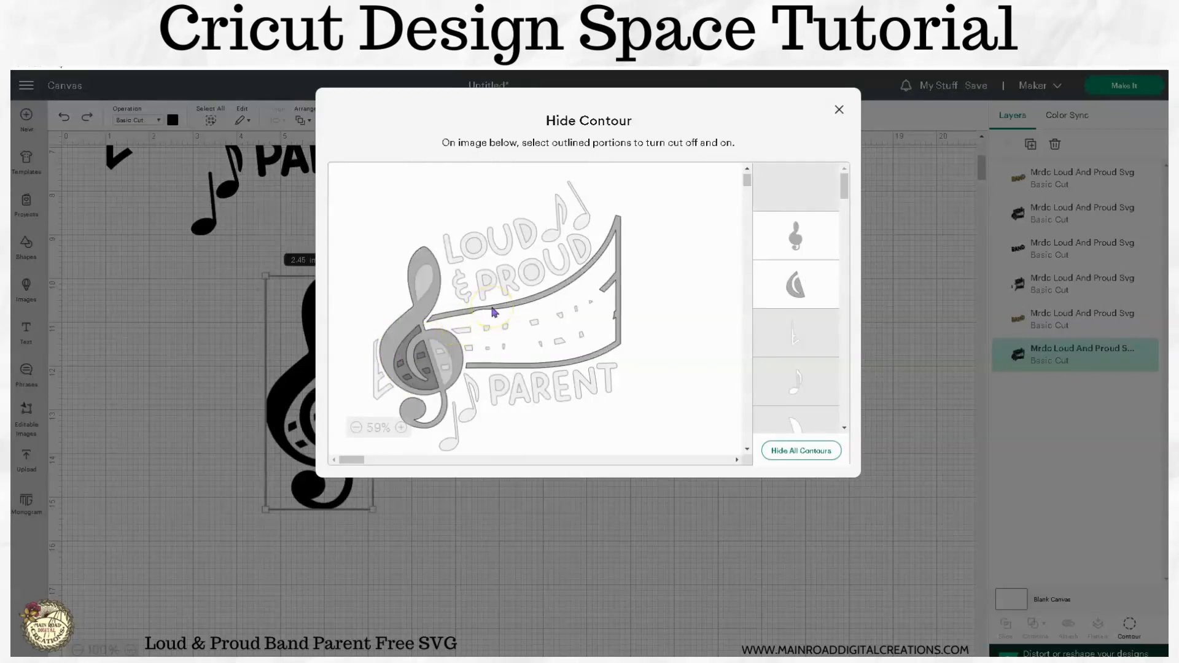
left_click(434, 348)
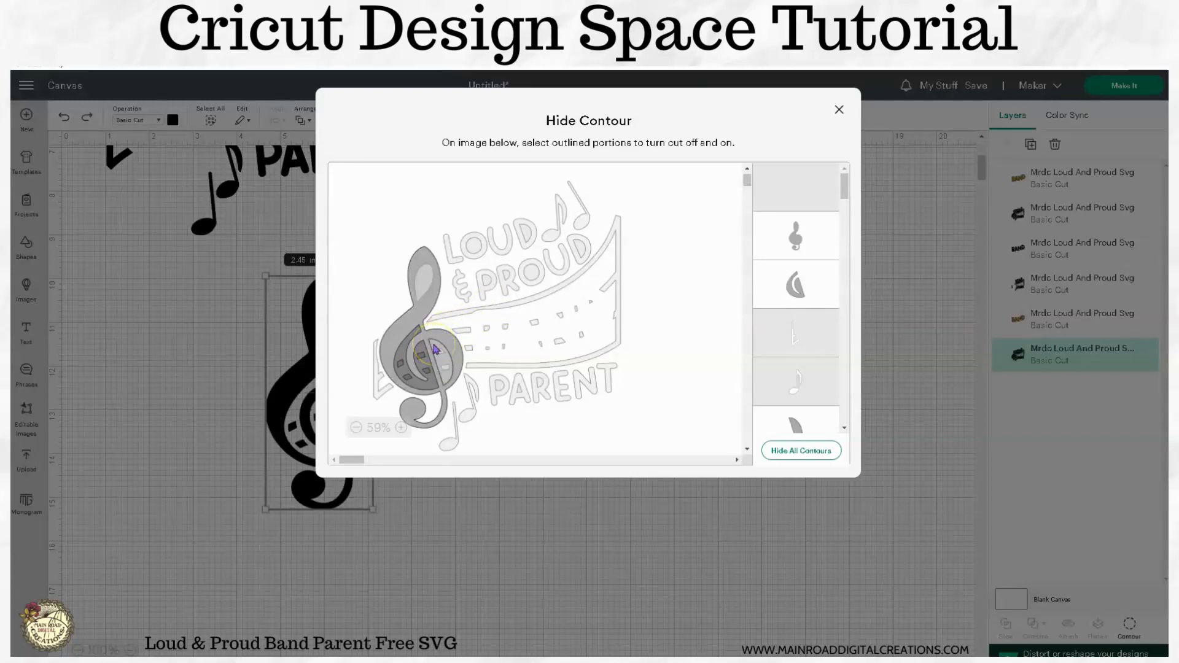
left_click(442, 353)
left_click(448, 367)
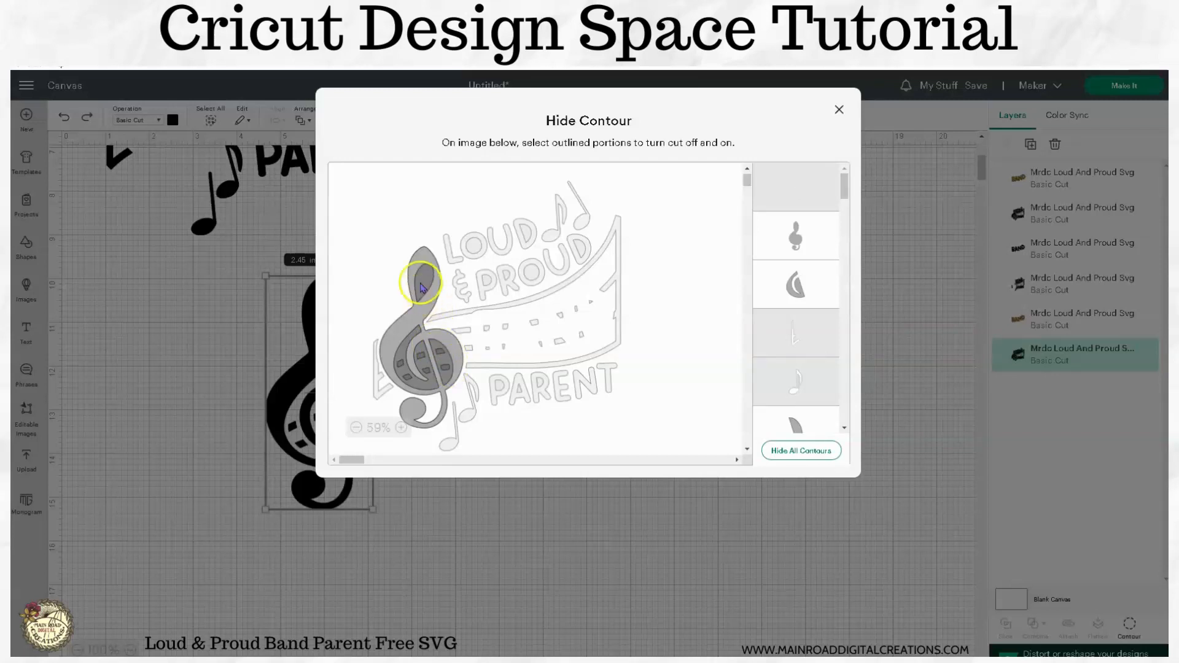
left_click(418, 569)
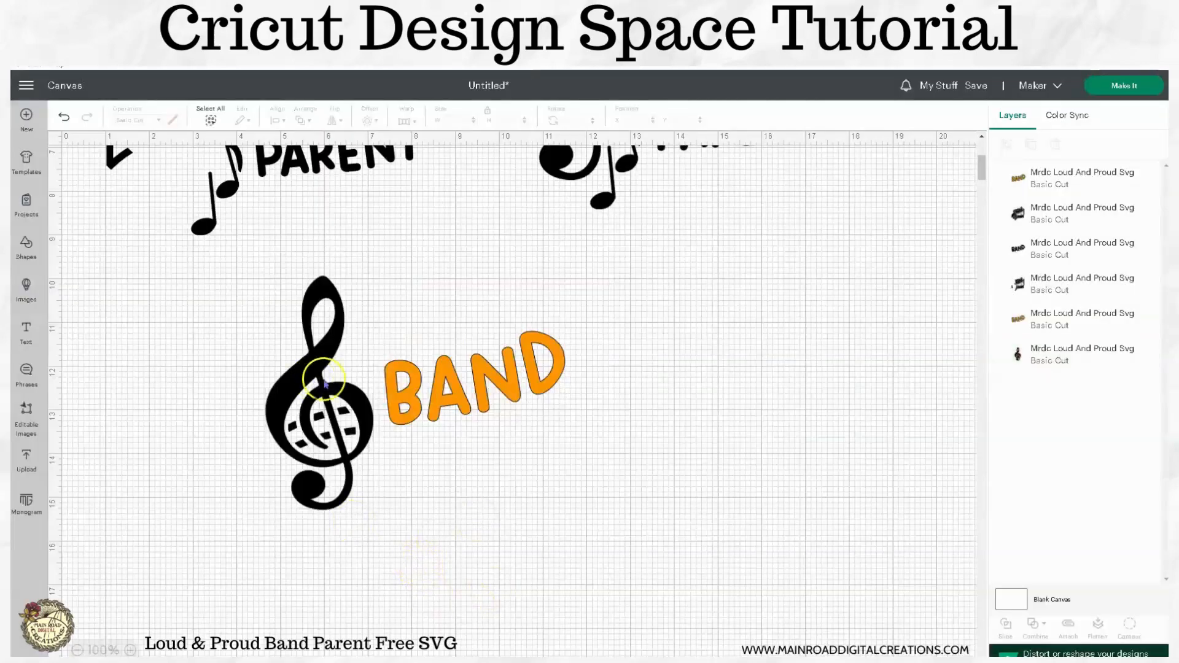
Step: Make the treble clef navy and move it onto the left design
left_click(174, 119)
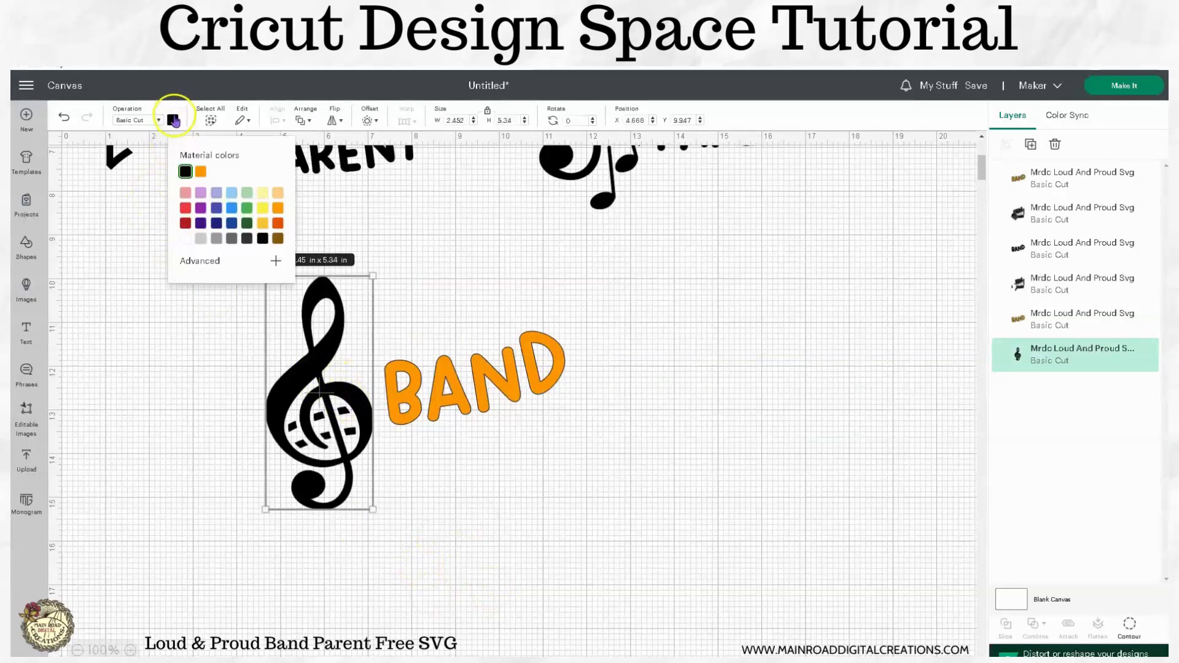
left_click(214, 225)
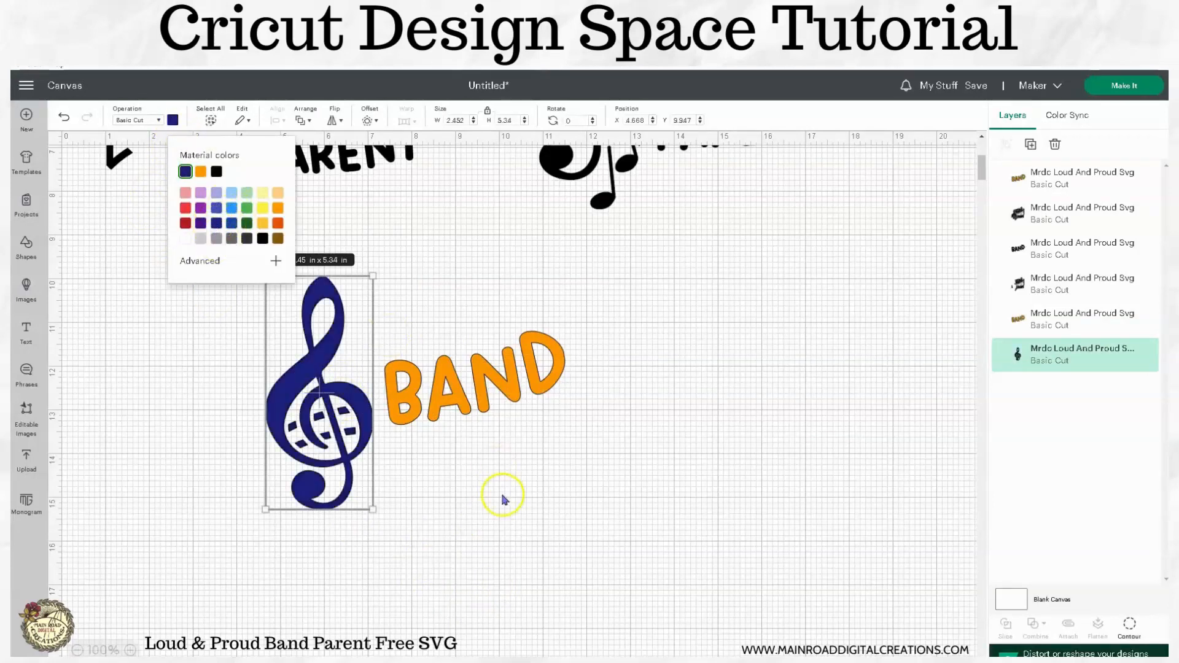
left_click(510, 495)
scroll(321, 540, "up", 5)
left_click_drag(327, 551, 184, 277)
Step: Make the left design's BAND orange
left_click(301, 322)
left_click(172, 120)
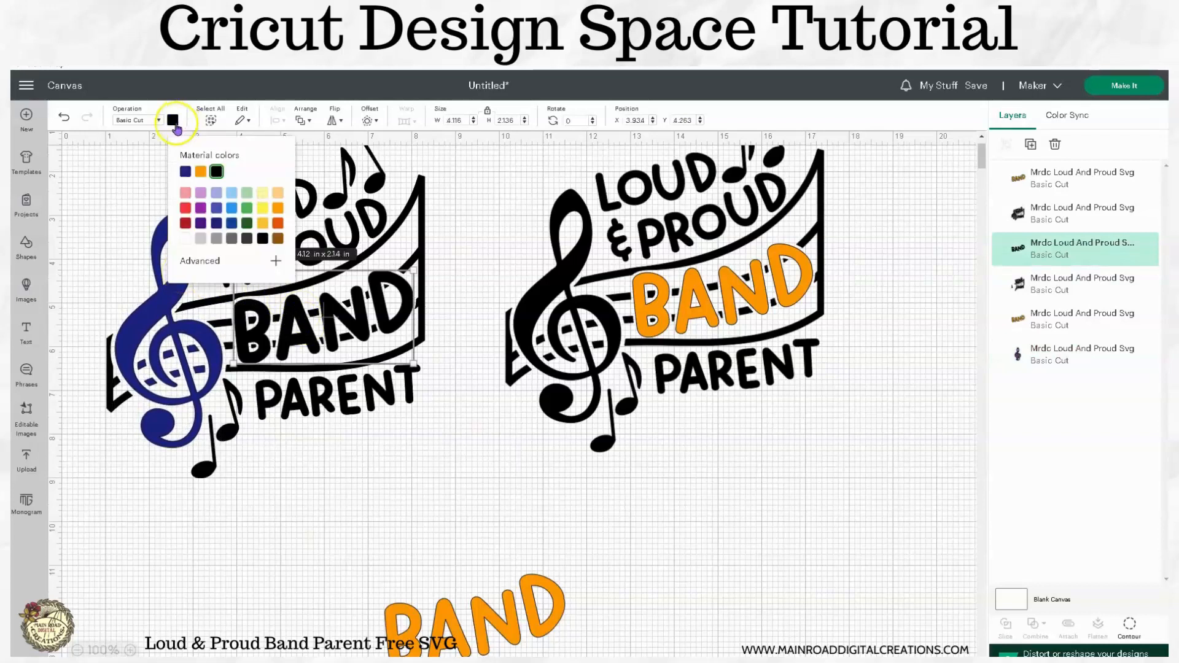
left_click(200, 171)
left_click(370, 482)
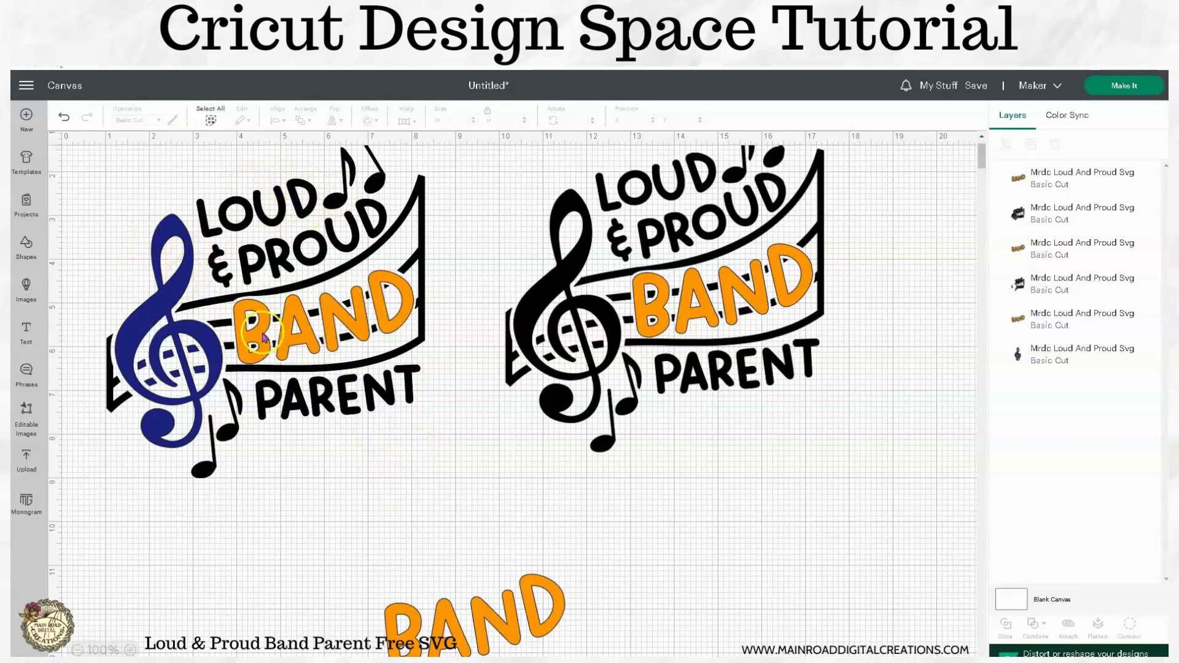
left_click(415, 464)
Step: Delete the leftover orange BAND below the designs
left_click_drag(641, 618, 360, 551)
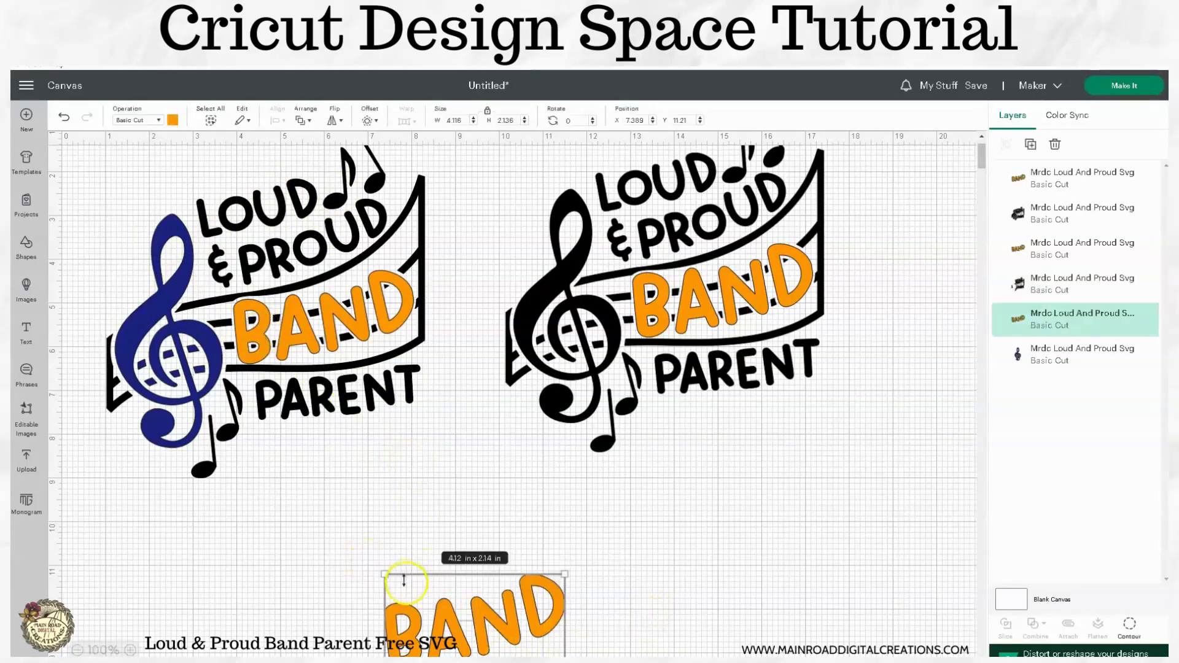
left_click(1055, 144)
scroll(489, 430, "up", 2)
Step: Move the right design aside and group the left design's navy clef, orange BAND and black layers
left_click_drag(841, 512, 548, 177)
left_click_drag(540, 366, 684, 356)
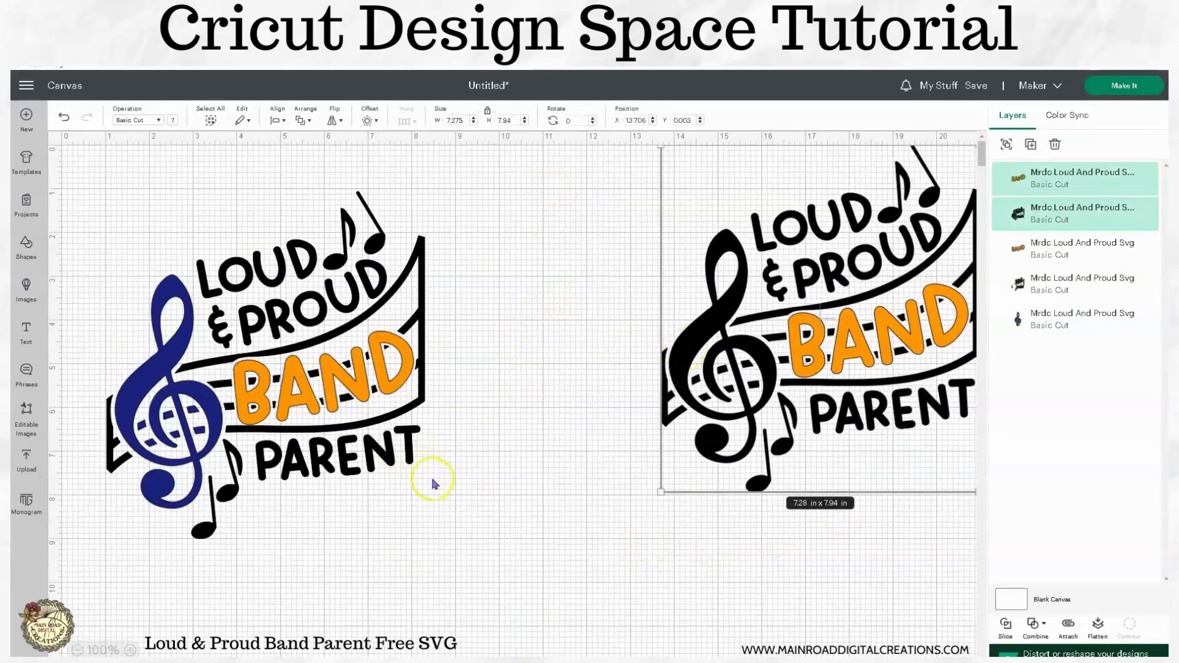
left_click(450, 502)
left_click_drag(494, 551, 134, 178)
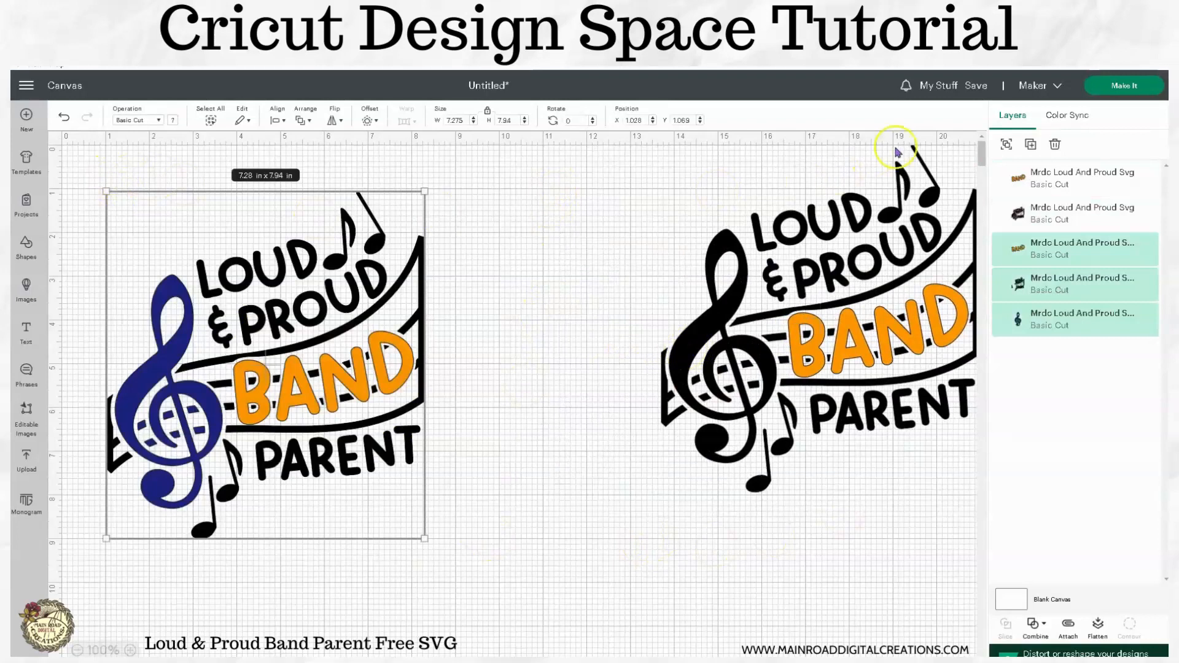
left_click(1004, 146)
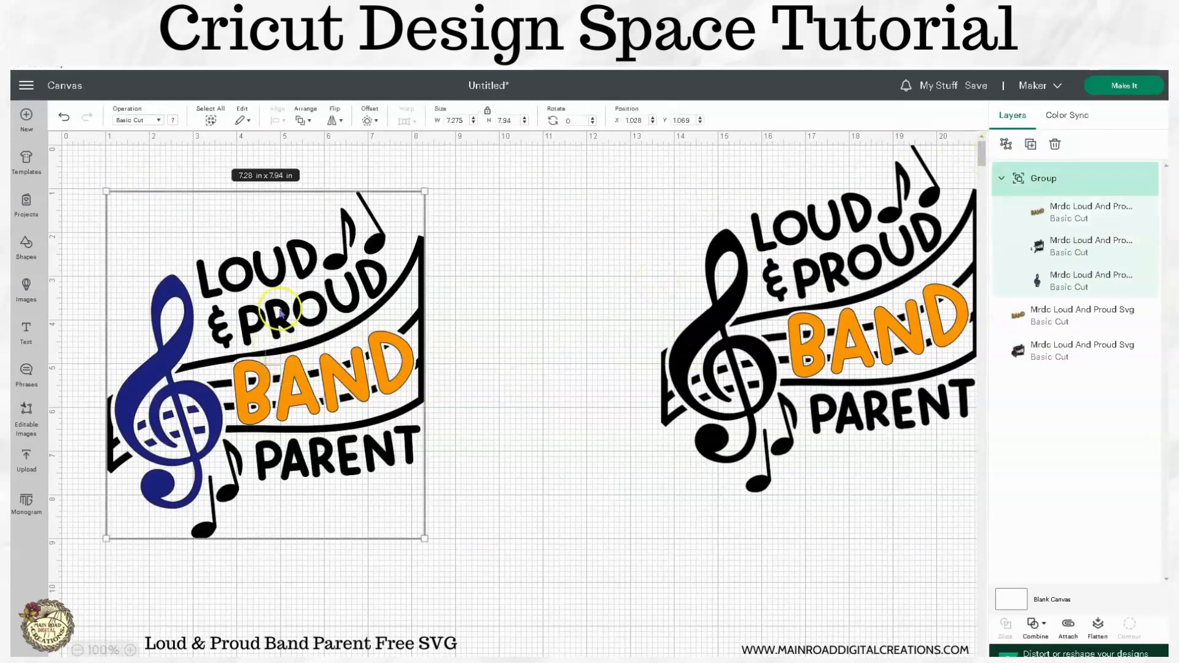
left_click_drag(279, 314, 295, 361)
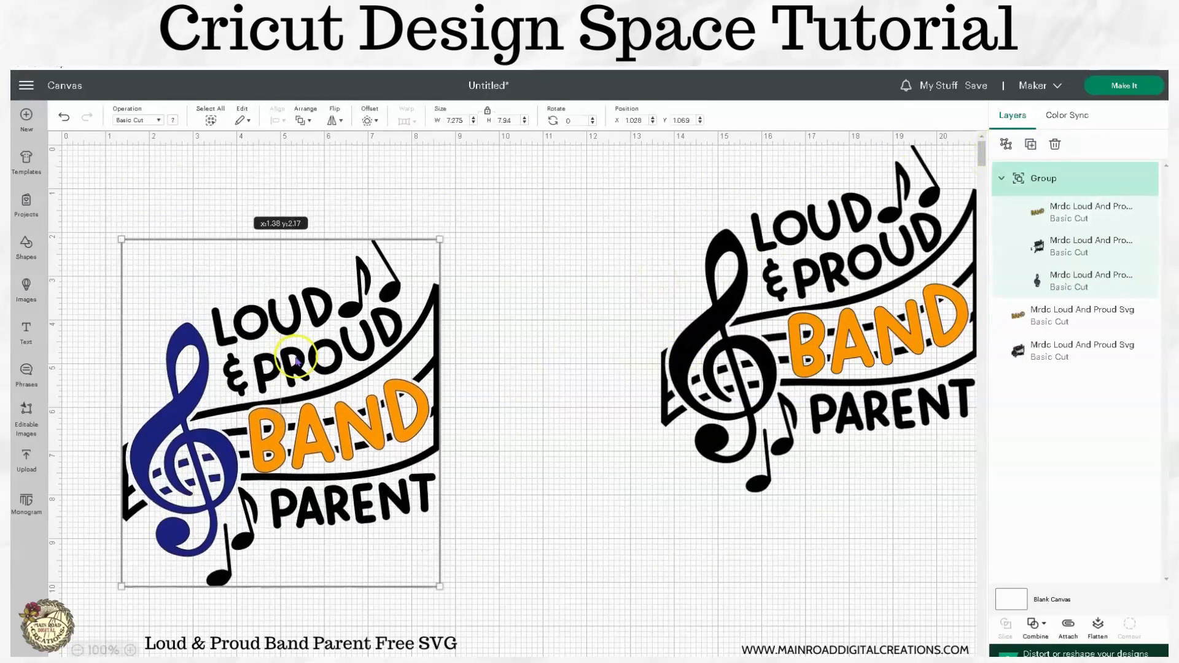
Step: Reposition the grouped design right and down on the canvas
left_click(365, 121)
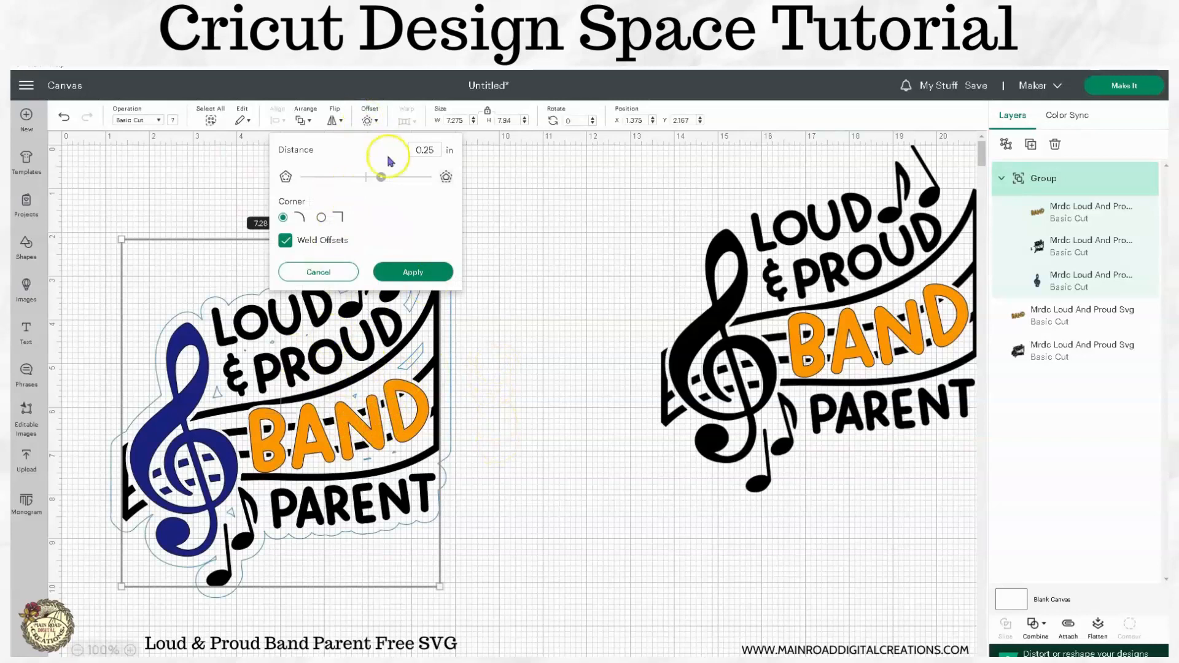
left_click(516, 215)
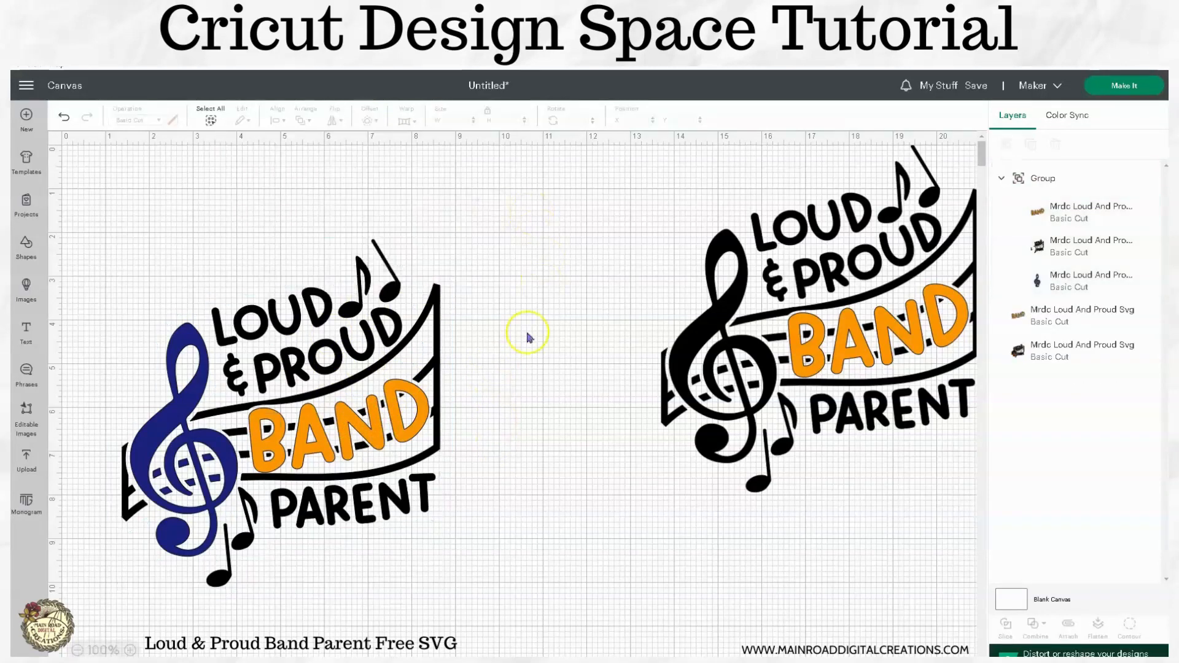
left_click(368, 430)
left_click_drag(208, 362, 392, 421)
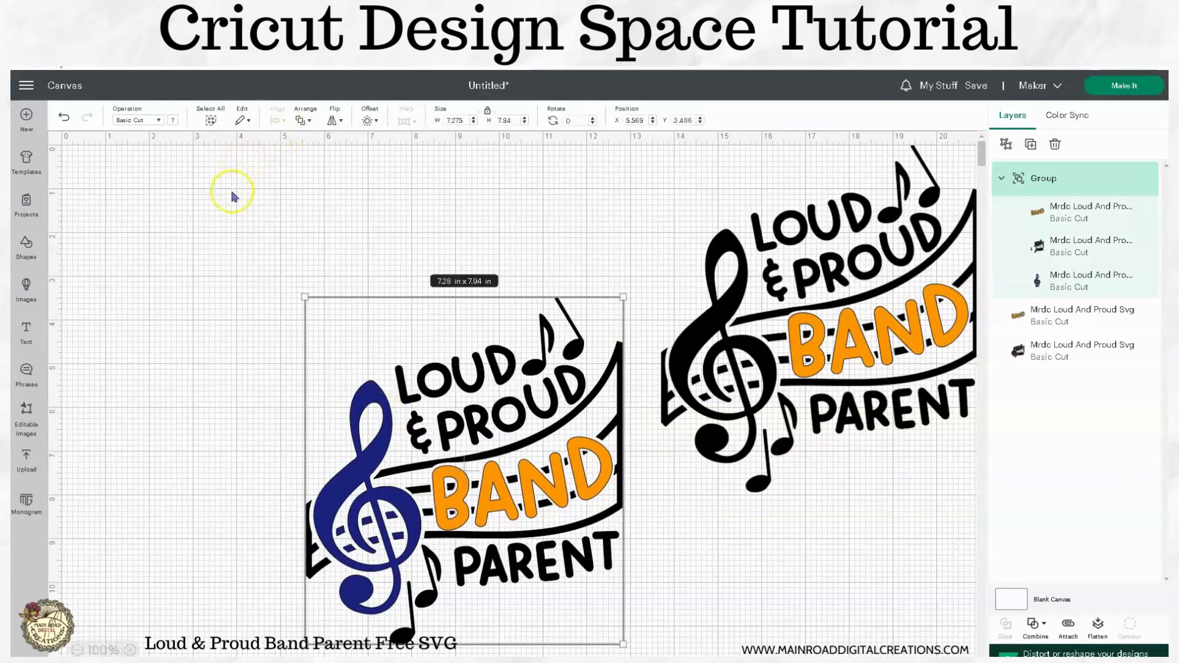
Step: Apply a 0.25 in rounded, welded offset behind the coloured design
left_click(367, 121)
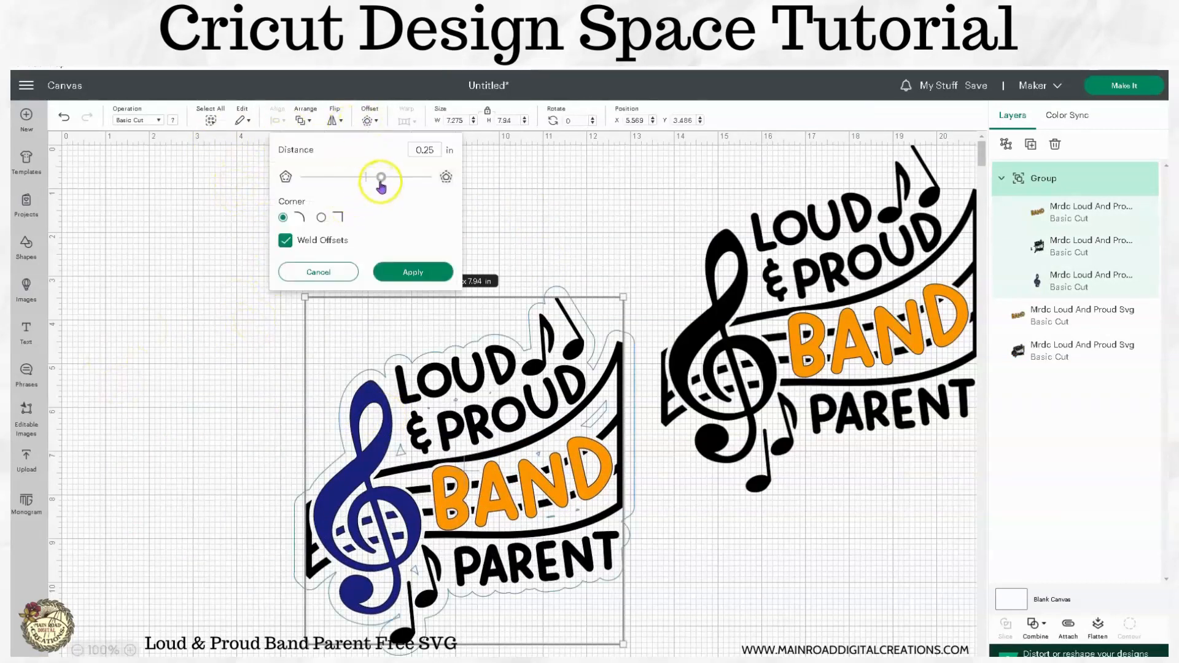
left_click_drag(381, 177, 375, 178)
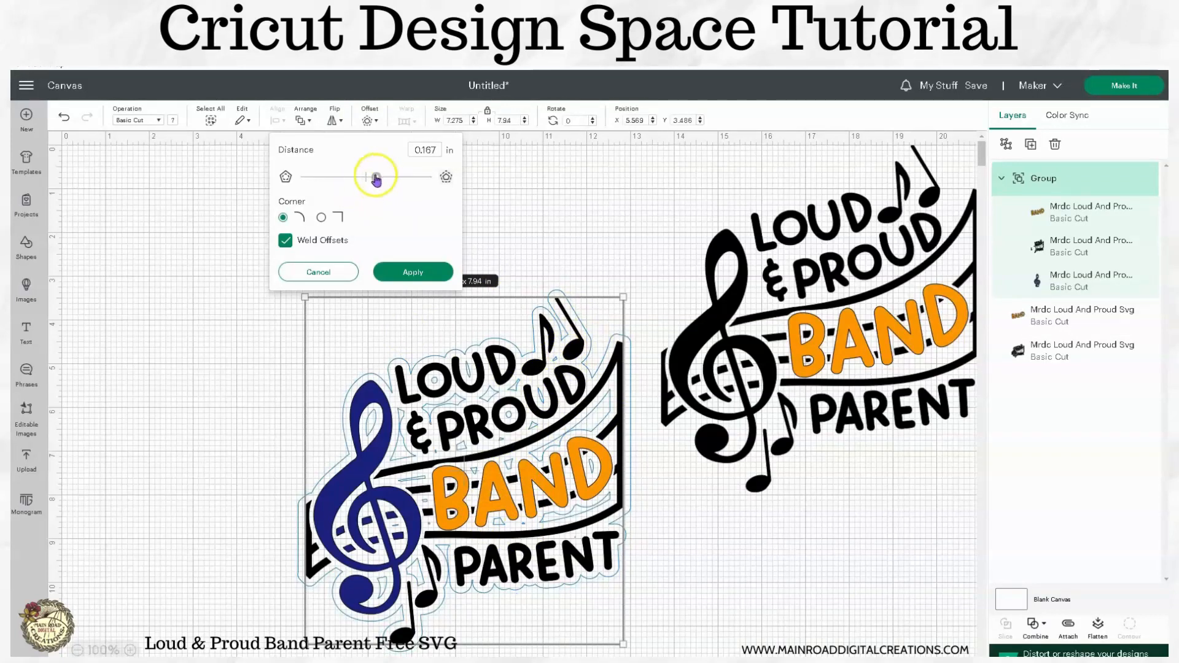
left_click_drag(376, 177, 387, 179)
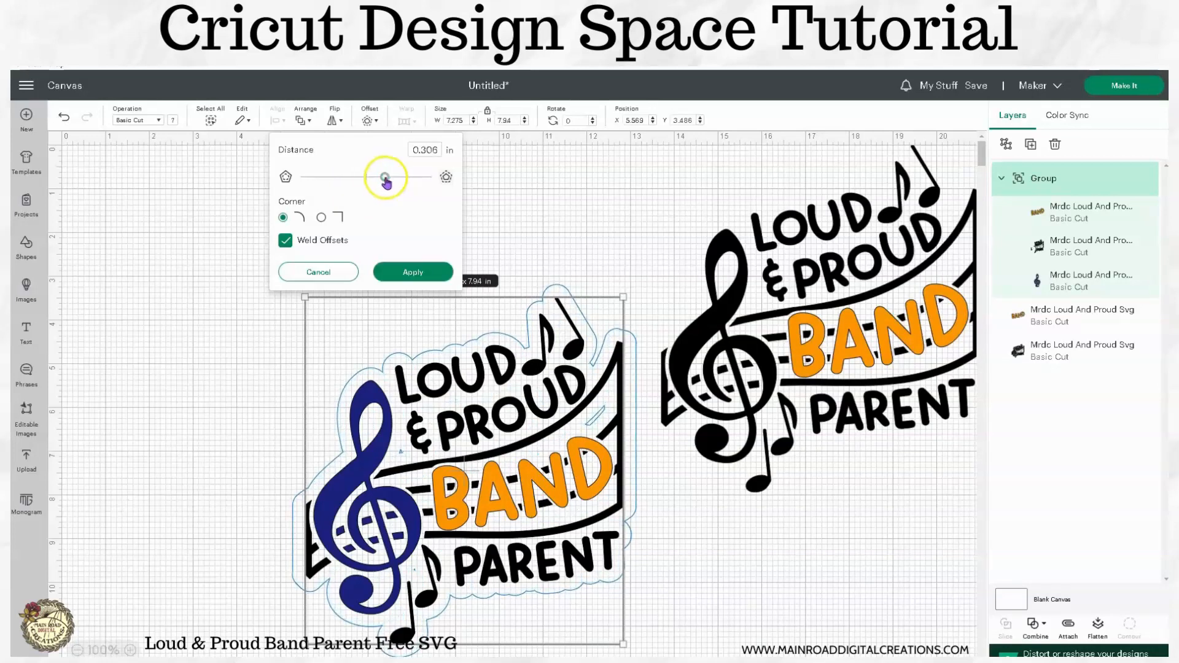
left_click_drag(439, 151, 425, 152)
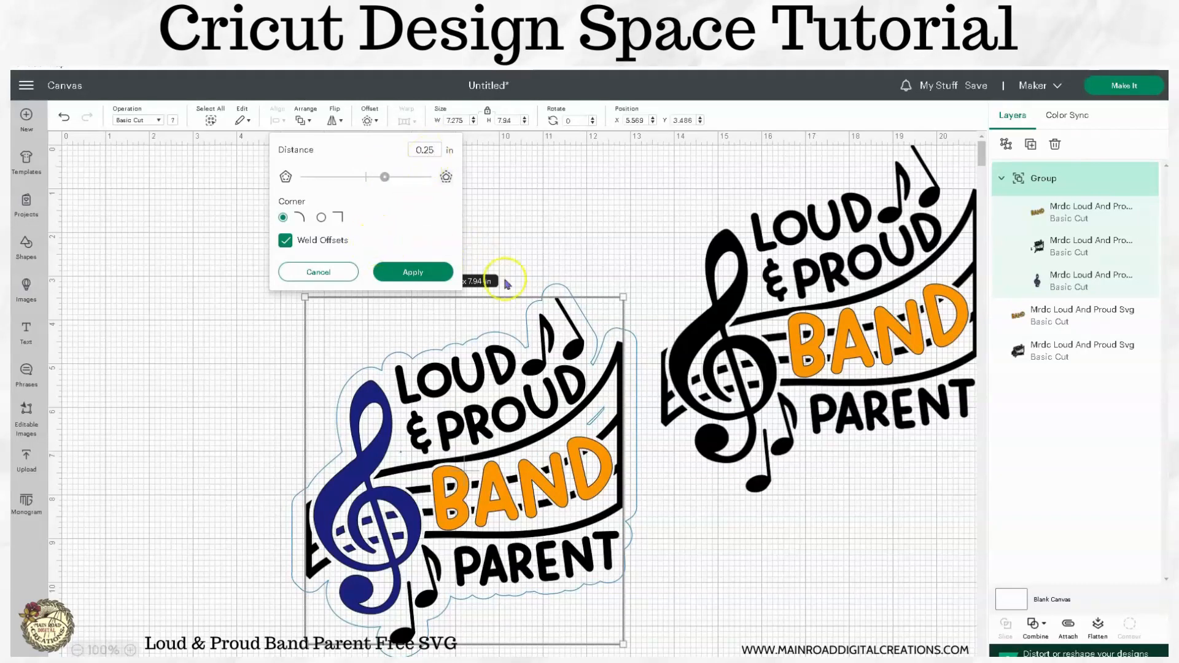
left_click(415, 272)
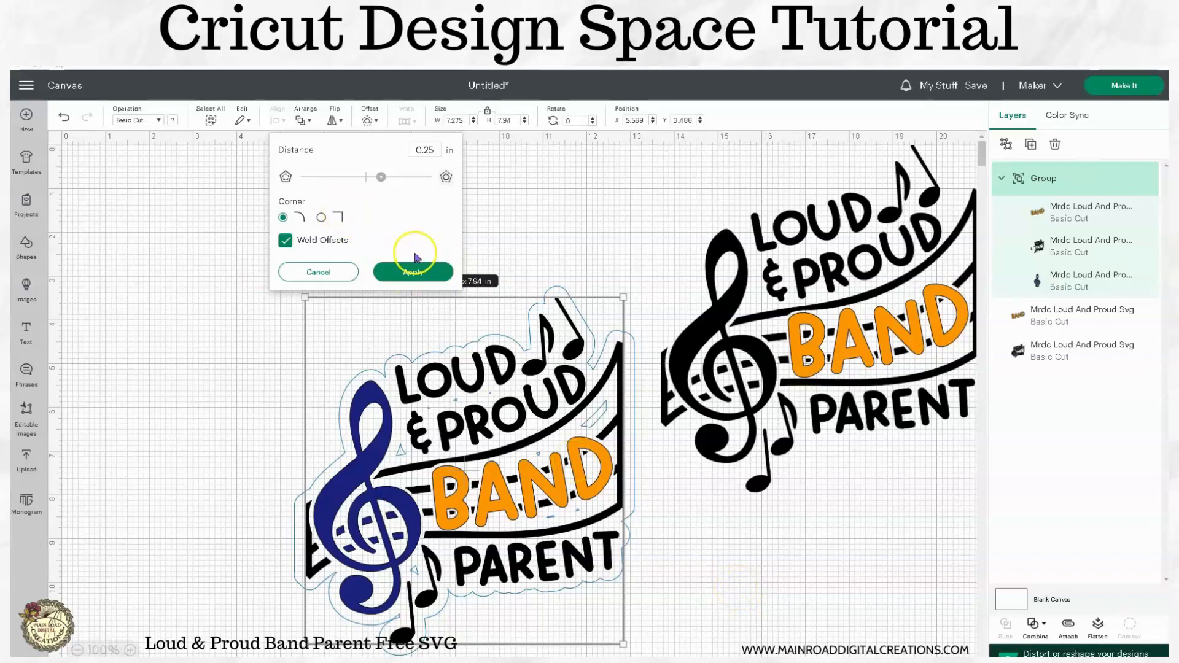
left_click(420, 274)
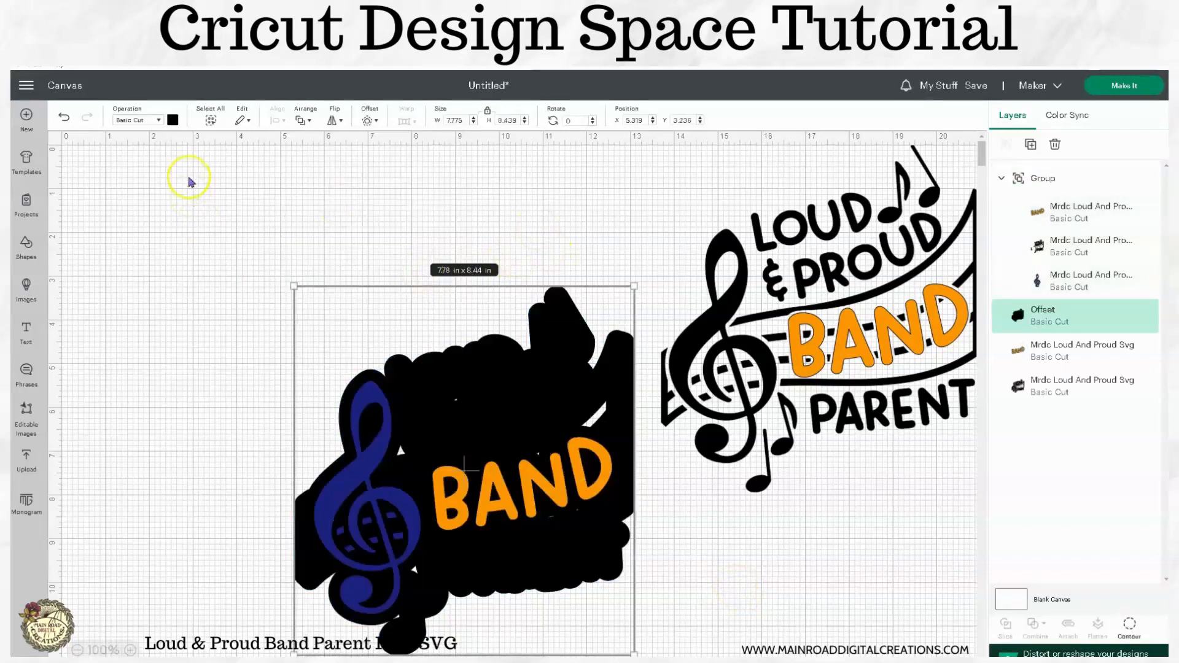
Step: Make the offset border white, undo a trial contour hide, and reselect the border
left_click(172, 120)
left_click(186, 237)
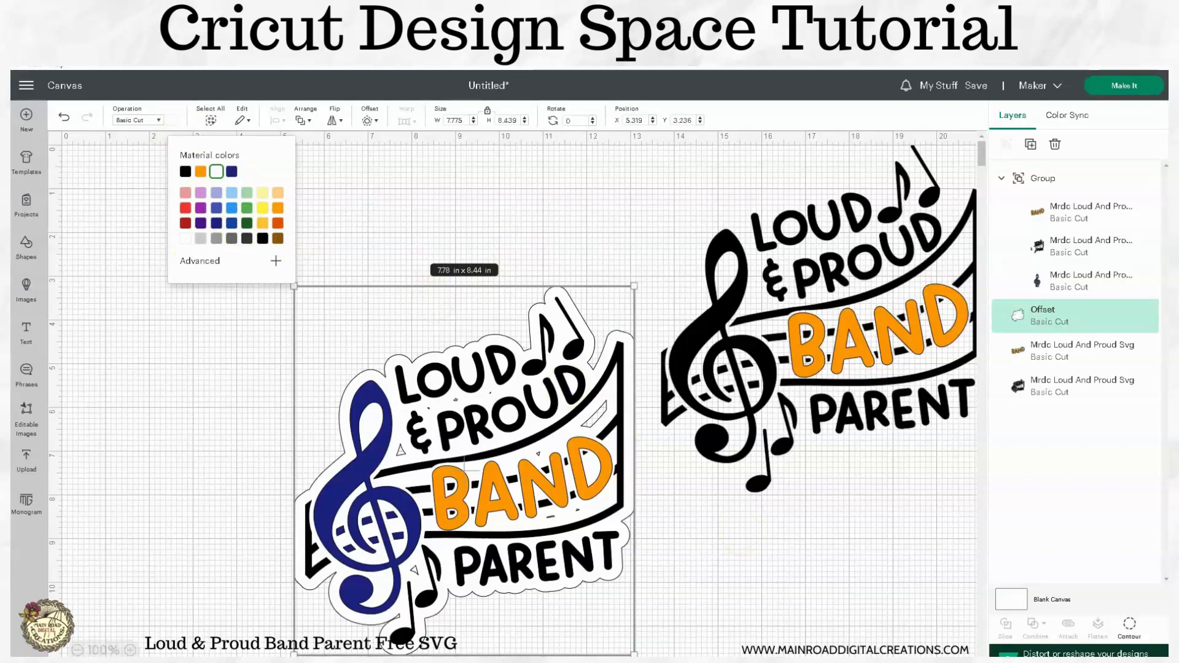
left_click(1129, 625)
left_click(810, 454)
left_click(853, 550)
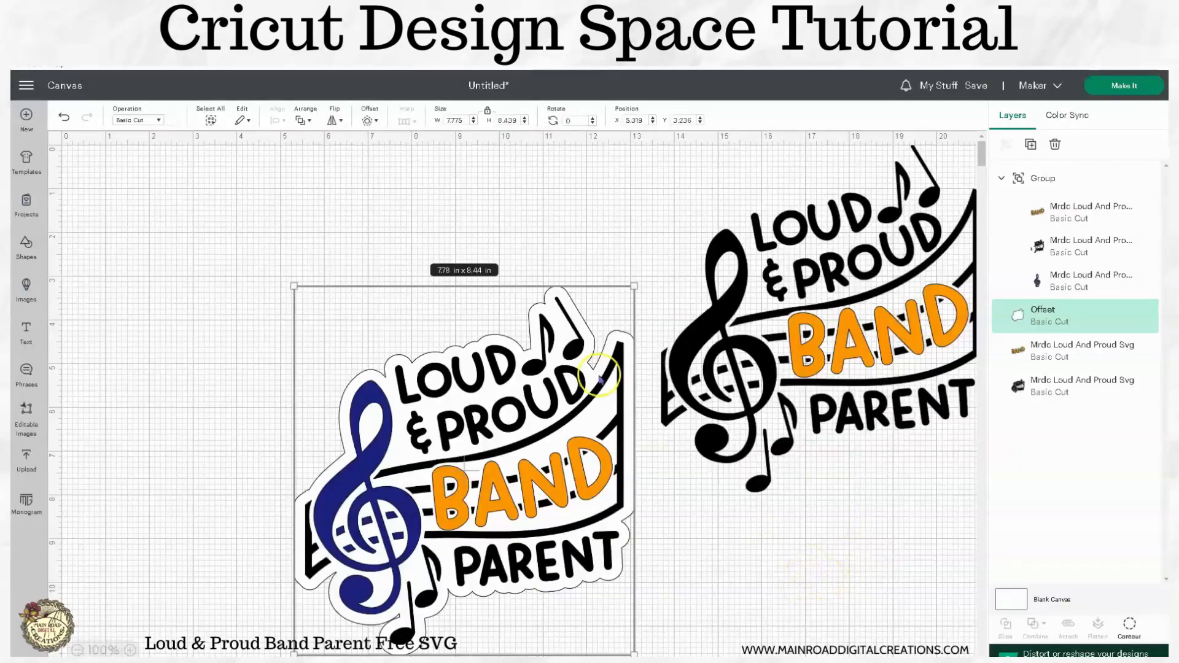
left_click(63, 116)
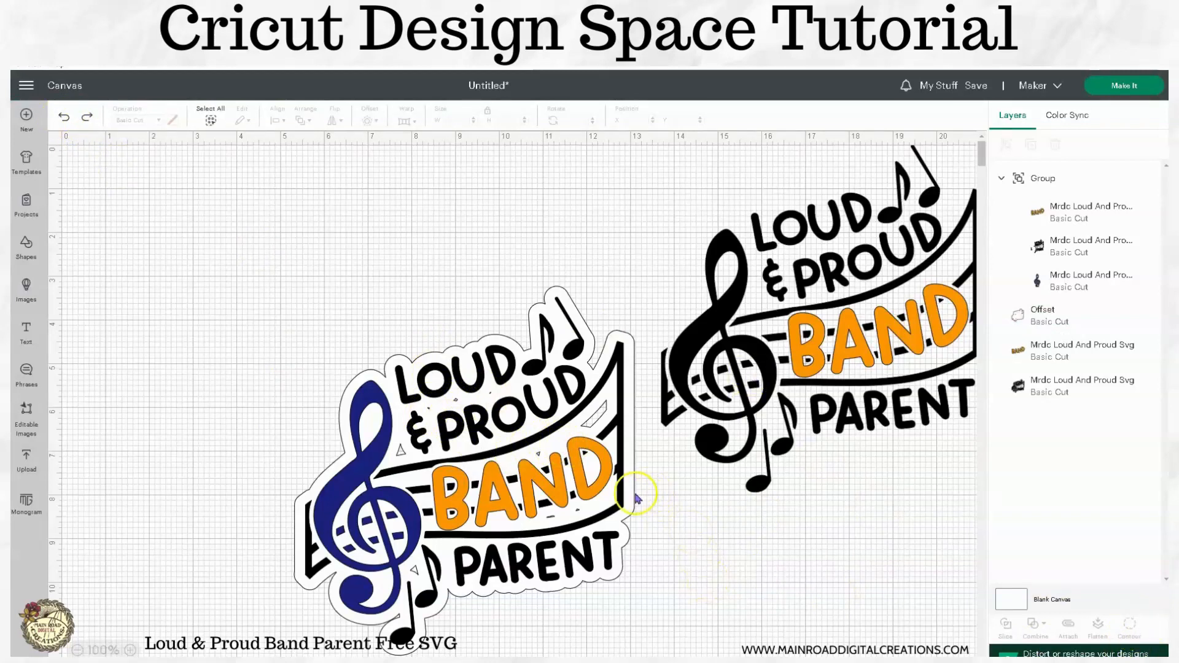
left_click(637, 499)
Step: Hide all inner contours of the white offset, then select the whole sticker with its design
left_click(1130, 625)
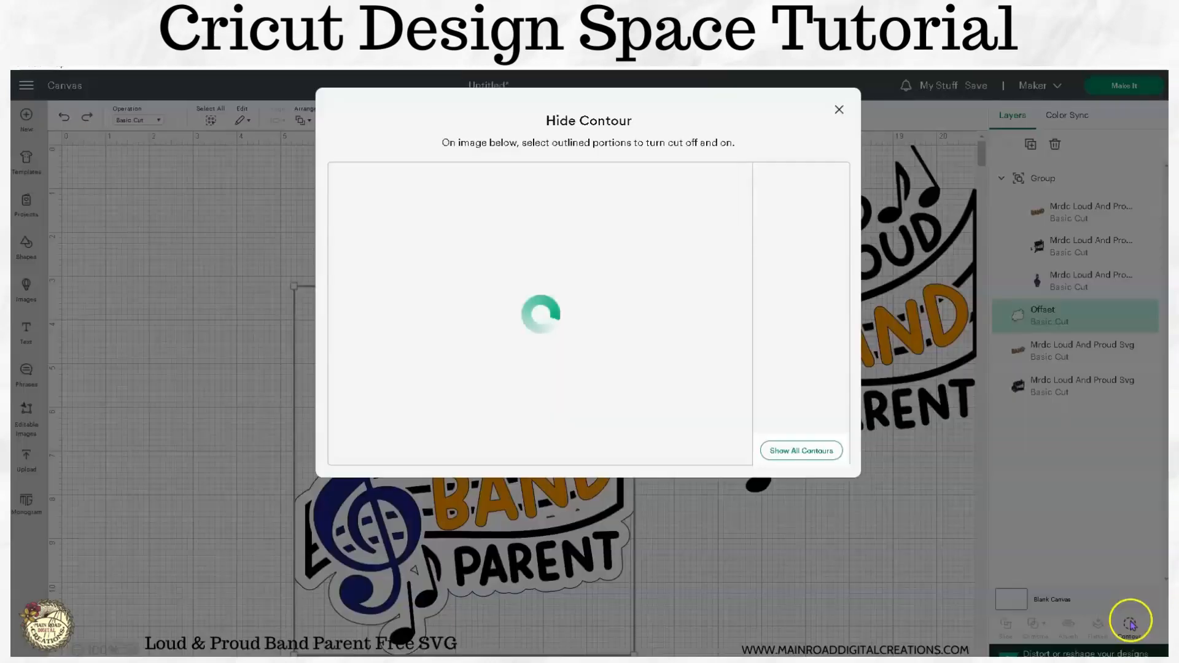
left_click(800, 451)
left_click(894, 542)
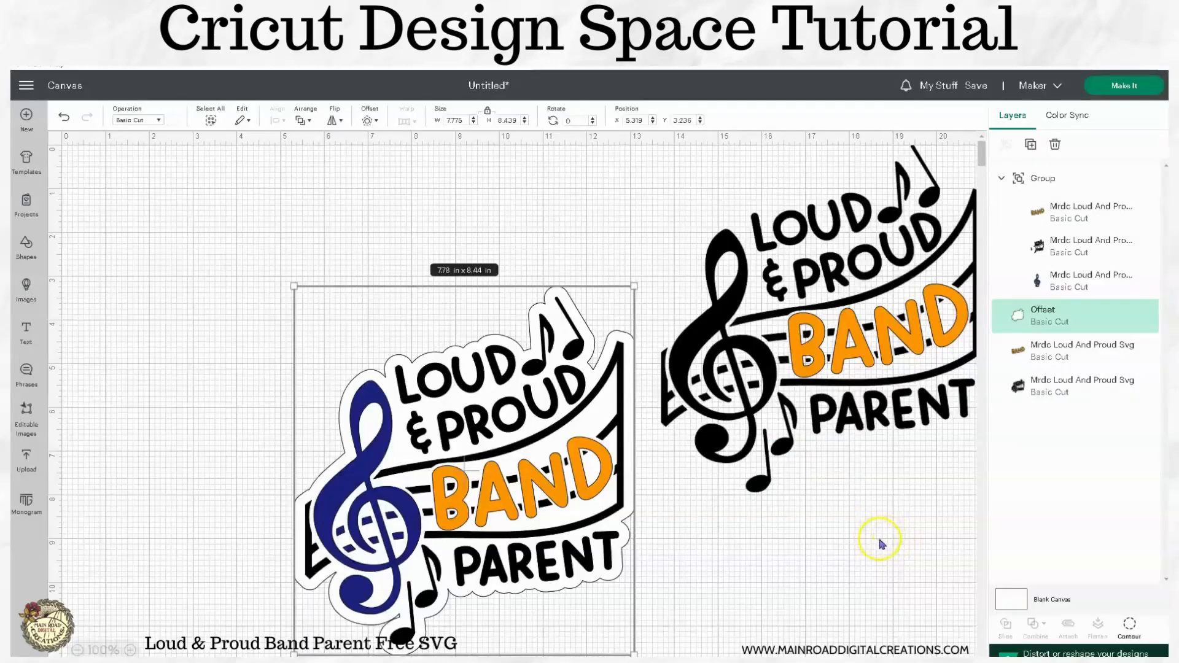
left_click(802, 591)
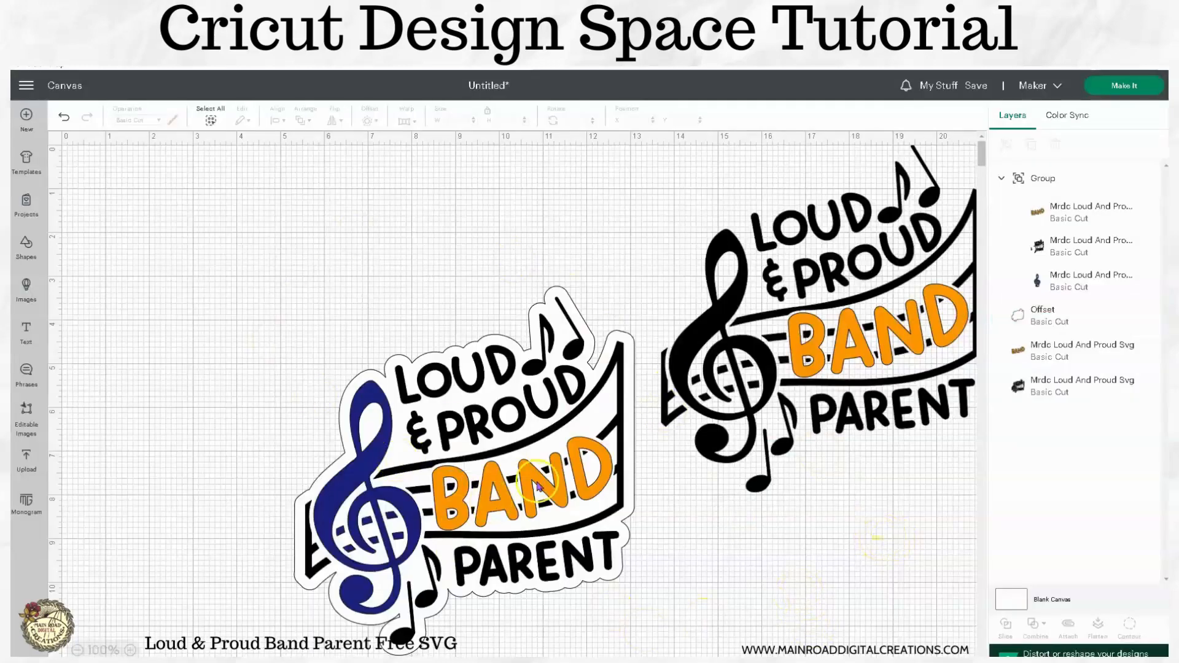
left_click_drag(265, 264, 633, 621)
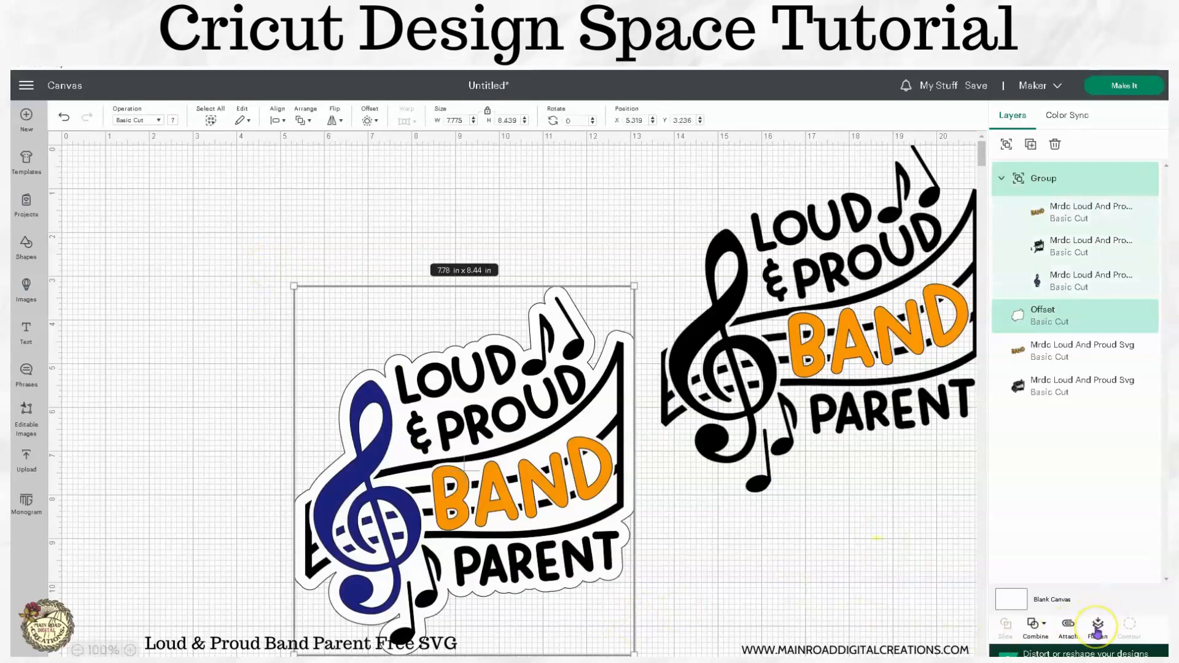
Step: Select the design and its white offset together and flatten them into one Print Then Cut image
left_click(674, 575)
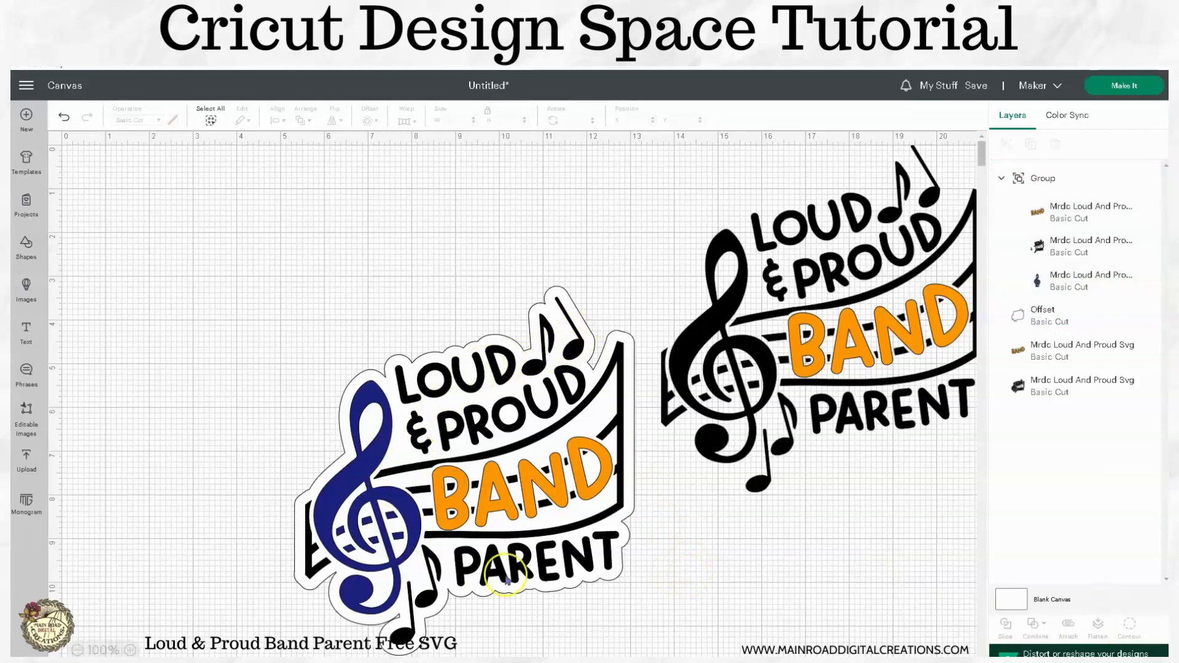
left_click_drag(636, 619, 310, 263)
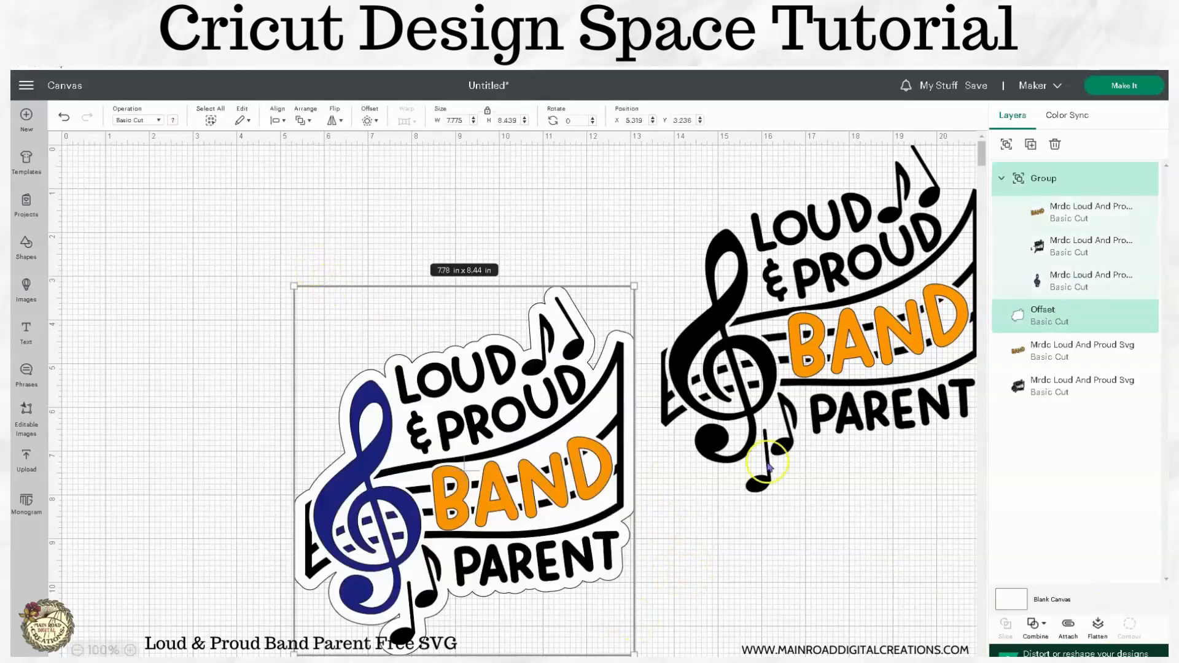
left_click(1096, 627)
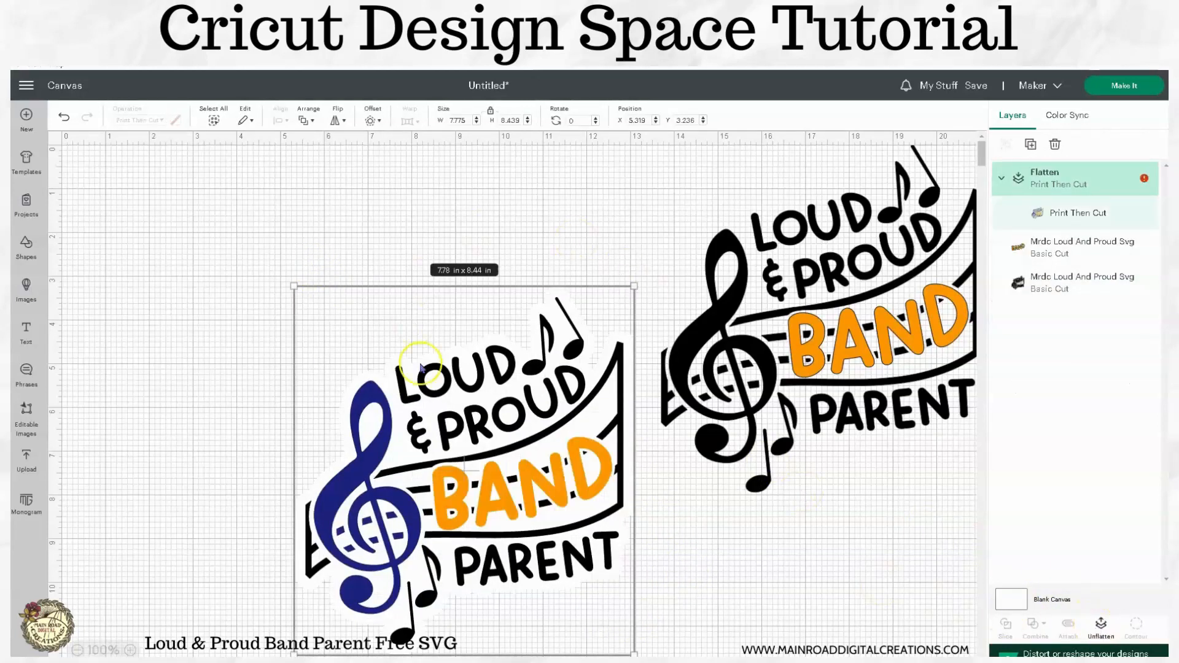
Step: Shrink the flattened sticker to about 3.62 × 3.93 in and place it at the canvas top-left
left_click_drag(625, 651, 453, 452)
left_click_drag(416, 369, 435, 264)
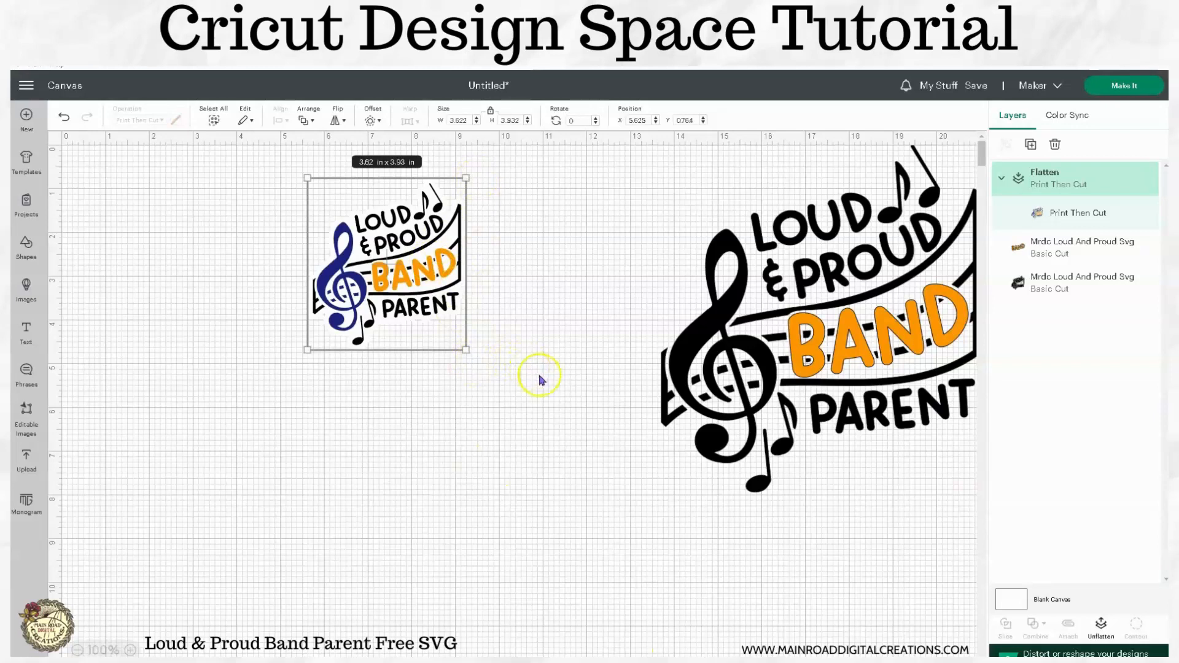
left_click(456, 342)
left_click(406, 290)
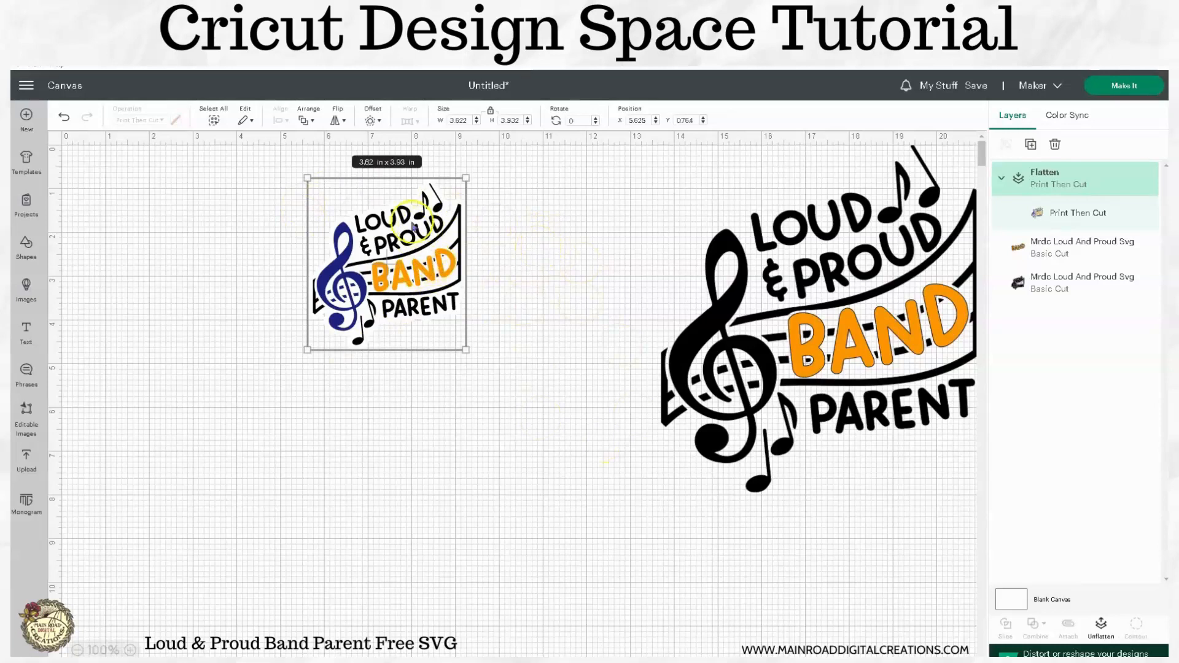
left_click(532, 286)
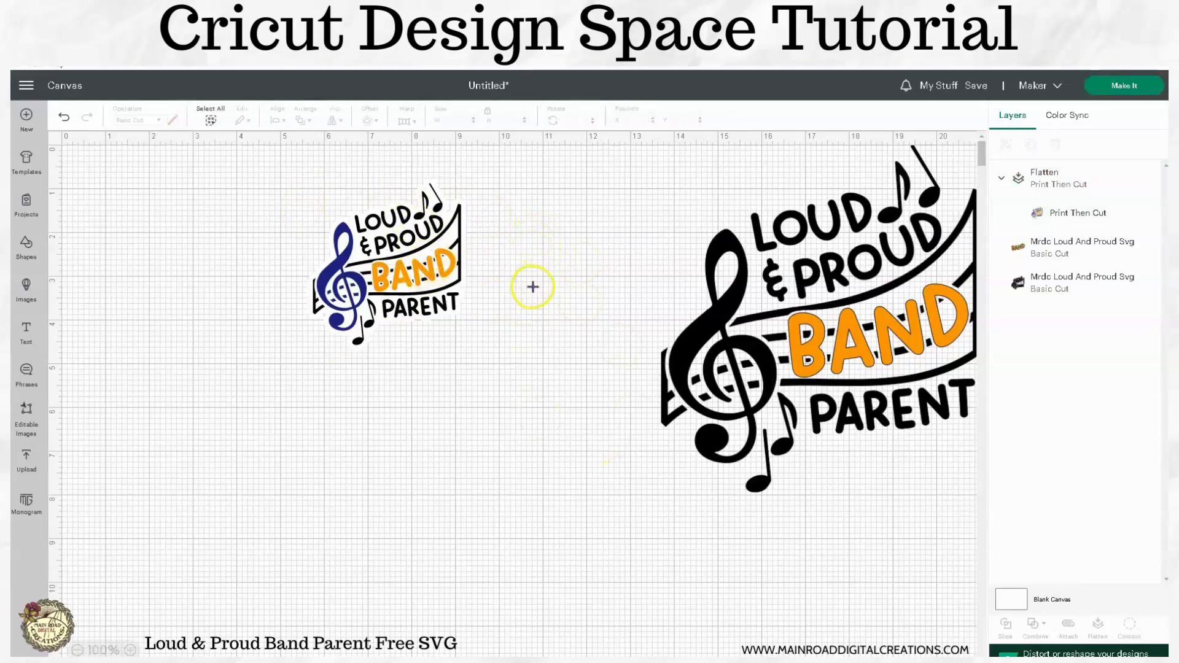
left_click(436, 282)
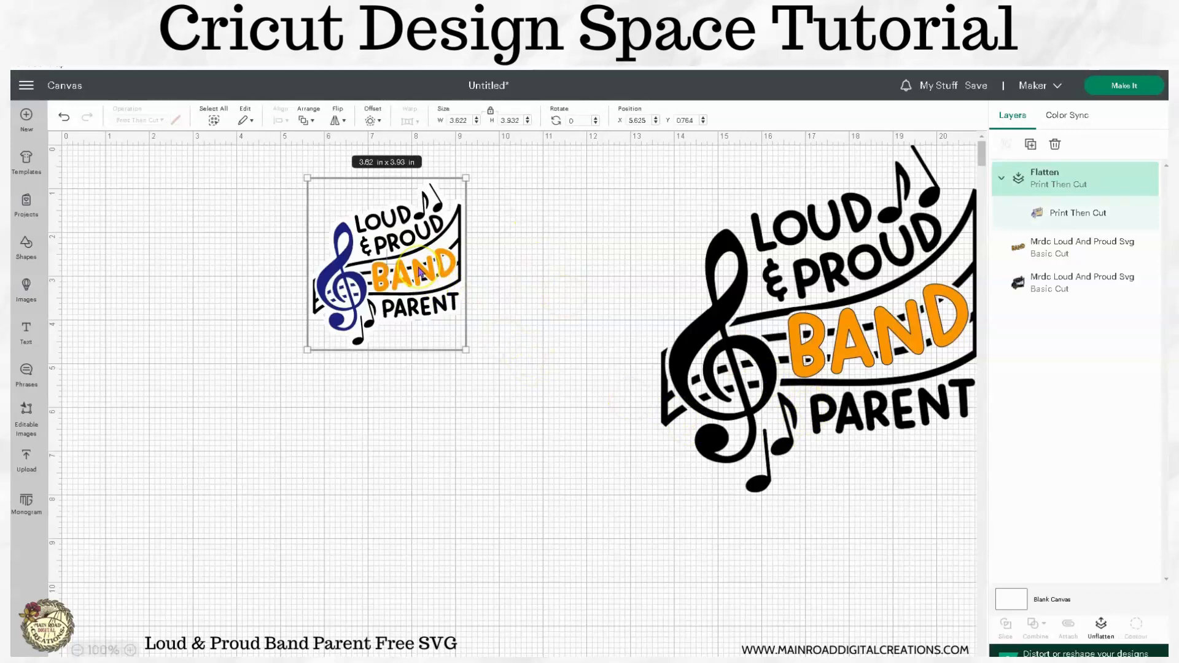